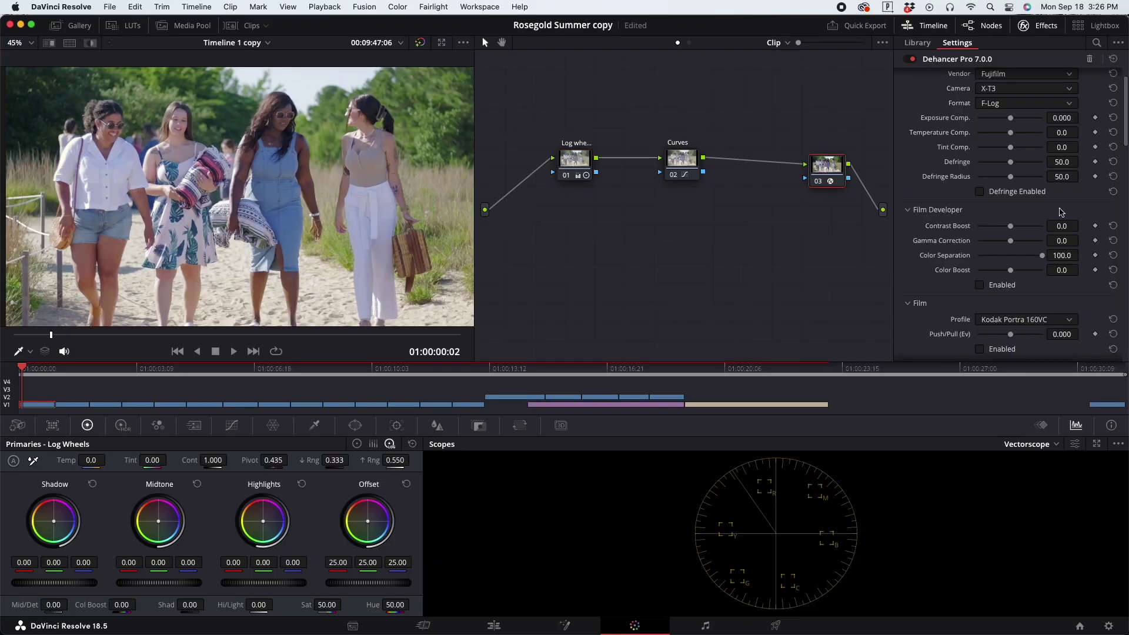
Cycle the Dehancer film profile through Agfa Agfacolor 100, Fuji Eterna Vivid 500 and Neopan Acros 100.
scroll(985, 217, "up", 2)
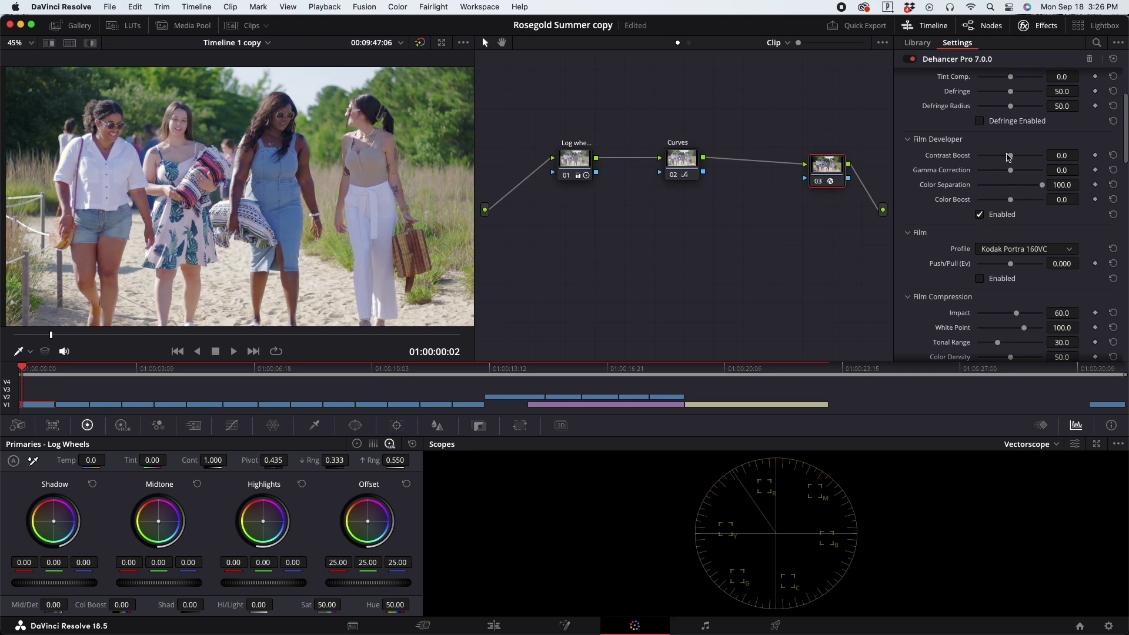
scroll(1010, 171, "down", 4)
left_click(1023, 178)
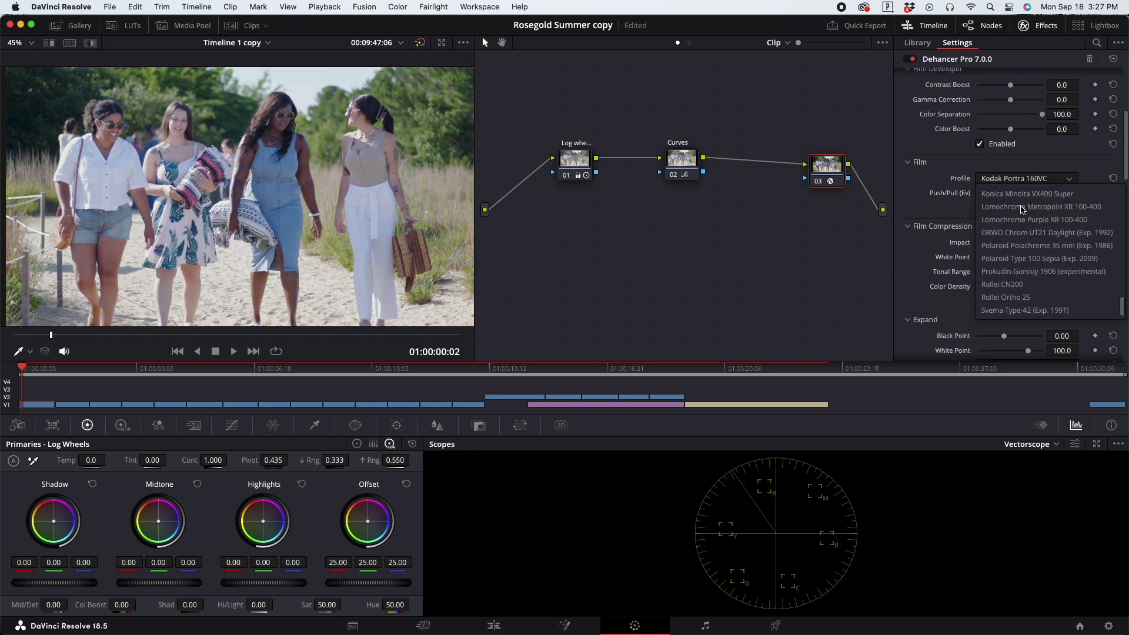
scroll(1022, 209, "up", 6)
left_click(1021, 203)
scroll(1019, 187, "up", 9)
left_click(1019, 184)
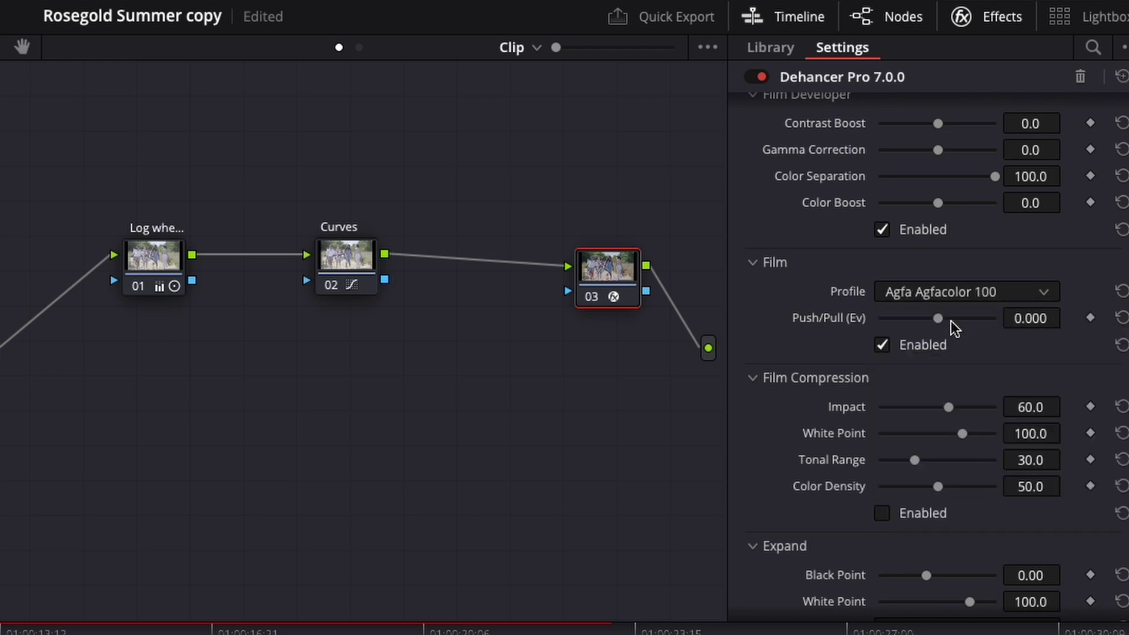
scroll(943, 370, "down", 4)
left_click(946, 411)
left_click(952, 291)
left_click(929, 389)
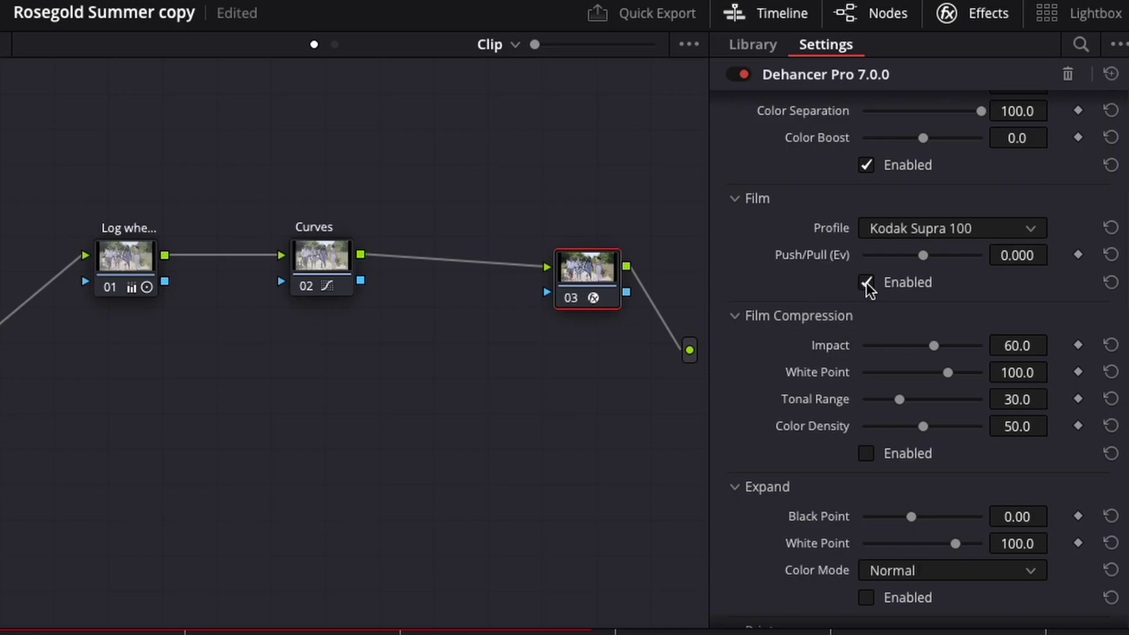
Try Kodak Portra 160, Portra 400, Portra 800, Pro Image 100 and Supra 100 film stocks.
left_click(941, 229)
scroll(947, 382, "up", 3)
left_click(951, 398)
left_click(926, 419)
left_click(929, 446)
scroll(936, 433, "down", 3)
left_click(935, 398)
left_click(896, 229)
Try Kodak Vision3 250D and Konica Centuria 100 DNP as the film stock.
left_click(930, 421)
left_click(885, 229)
scroll(917, 352, "down", 3)
left_click(931, 401)
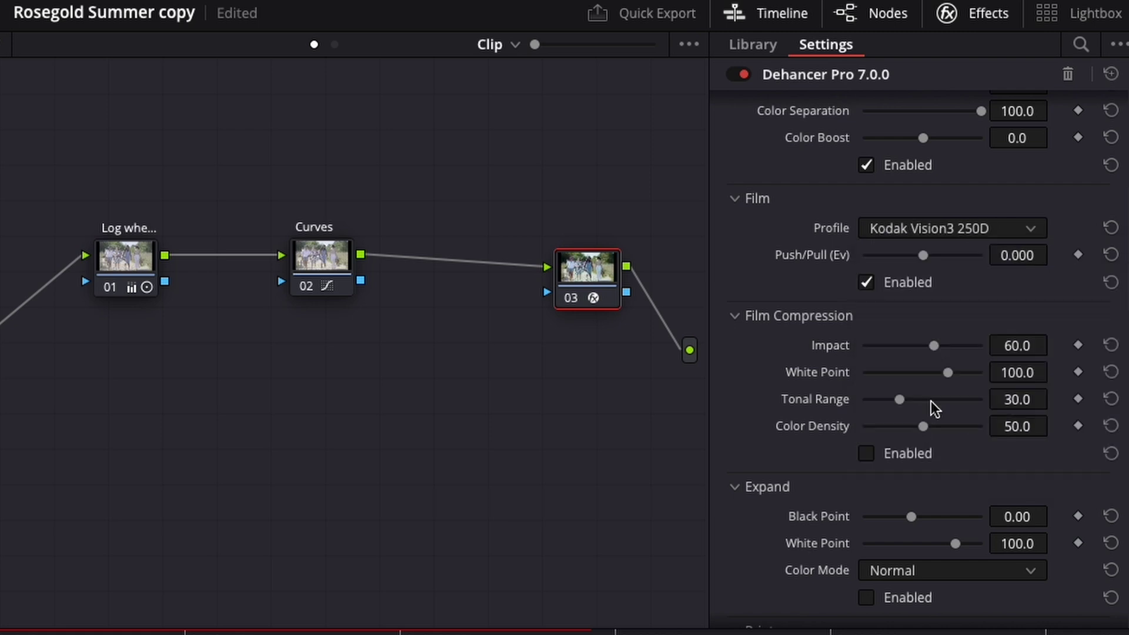
left_click(906, 231)
left_click(935, 352)
Choose Kodak Gold 200, enable the film emulation, and play the clip.
left_click(940, 228)
scroll(948, 376, "up", 5)
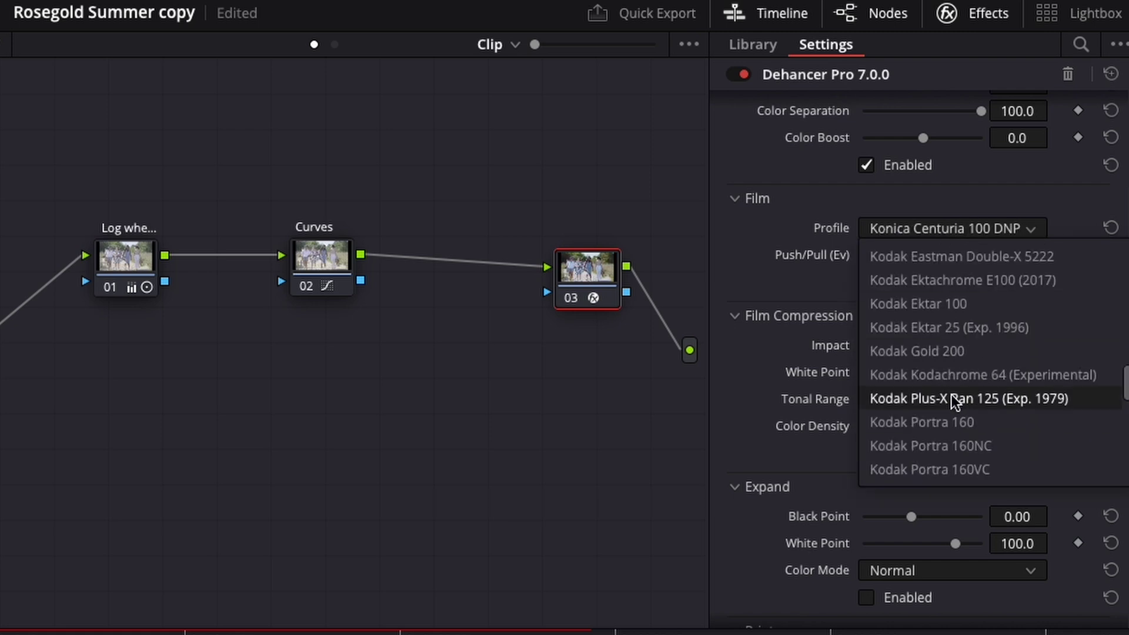
left_click(943, 351)
left_click(866, 282)
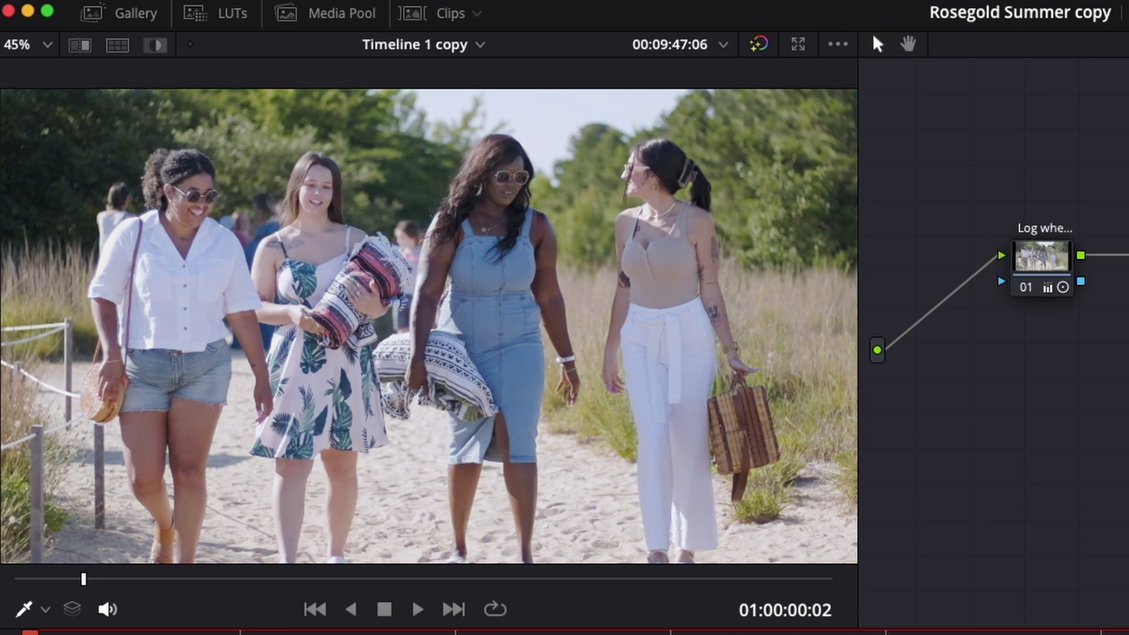
key("space")
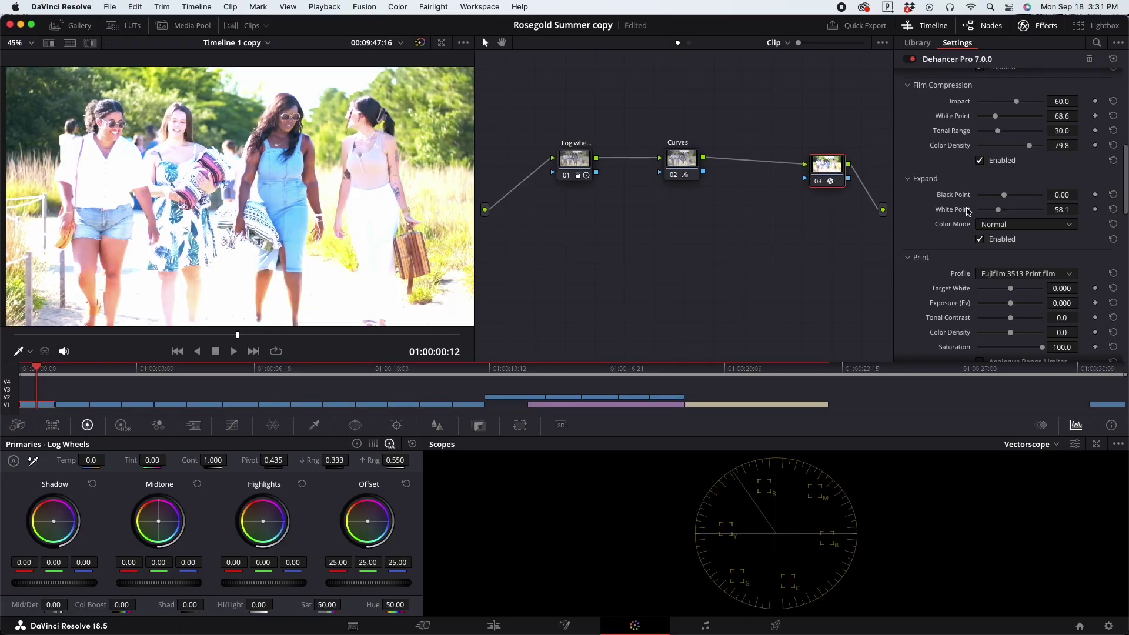
Lift Expand Black Point to 1.55, enable Color Head, and drag the ganged balances to -10.6.
left_click_drag(1003, 195, 1007, 199)
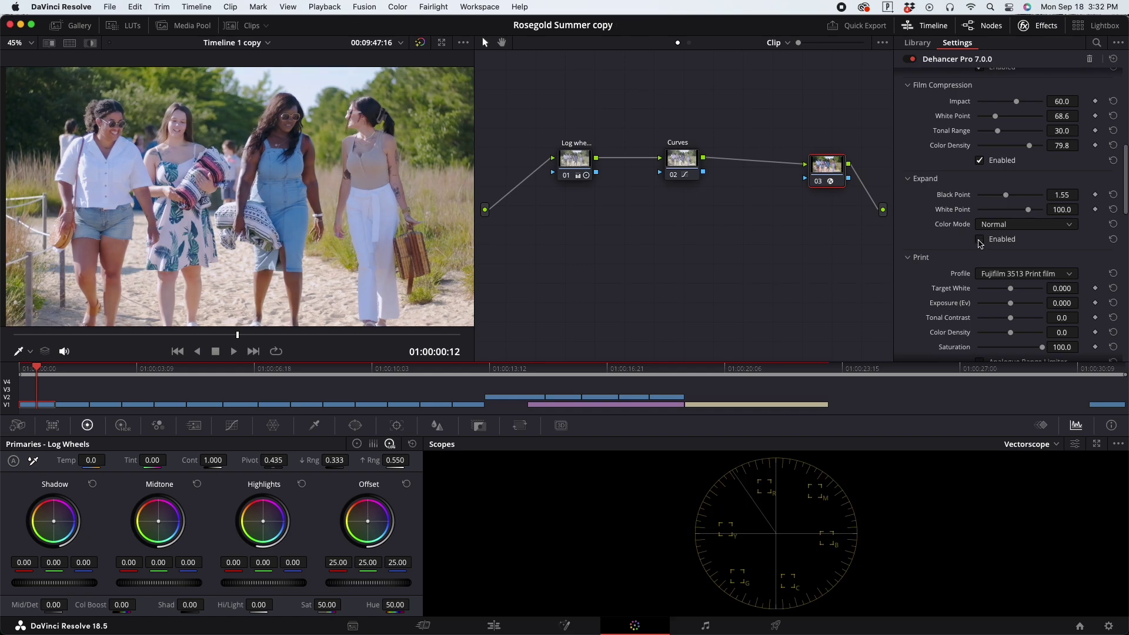
scroll(960, 248, "down", 3)
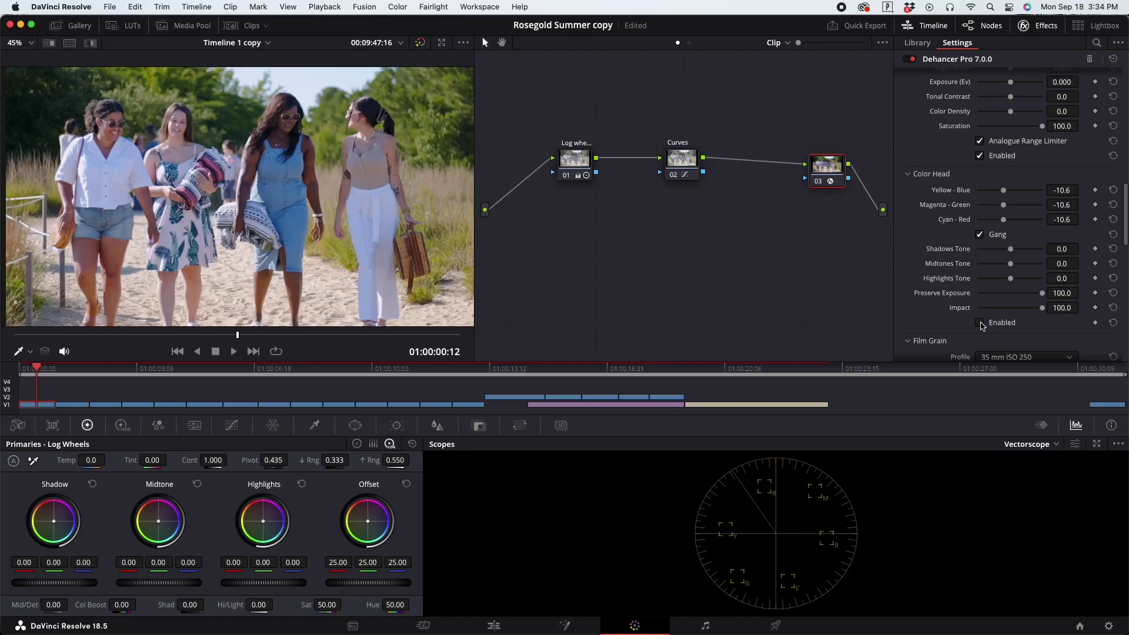
left_click(980, 323)
scroll(991, 231, "down", 2)
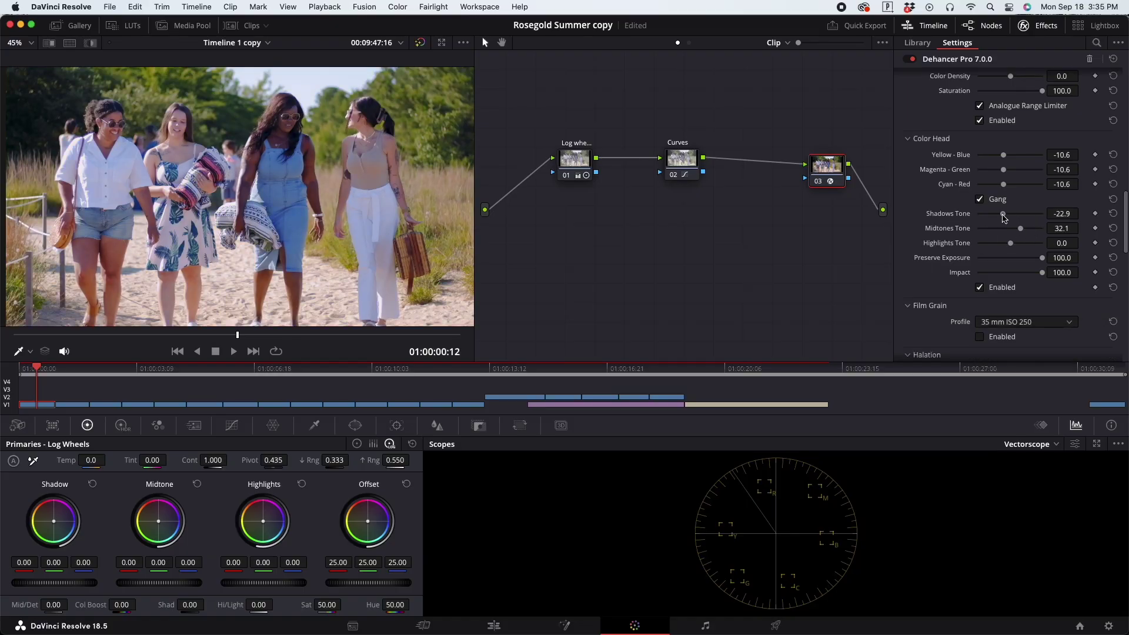
left_click_drag(1000, 273, 1043, 273)
scroll(1043, 272, "down", 4)
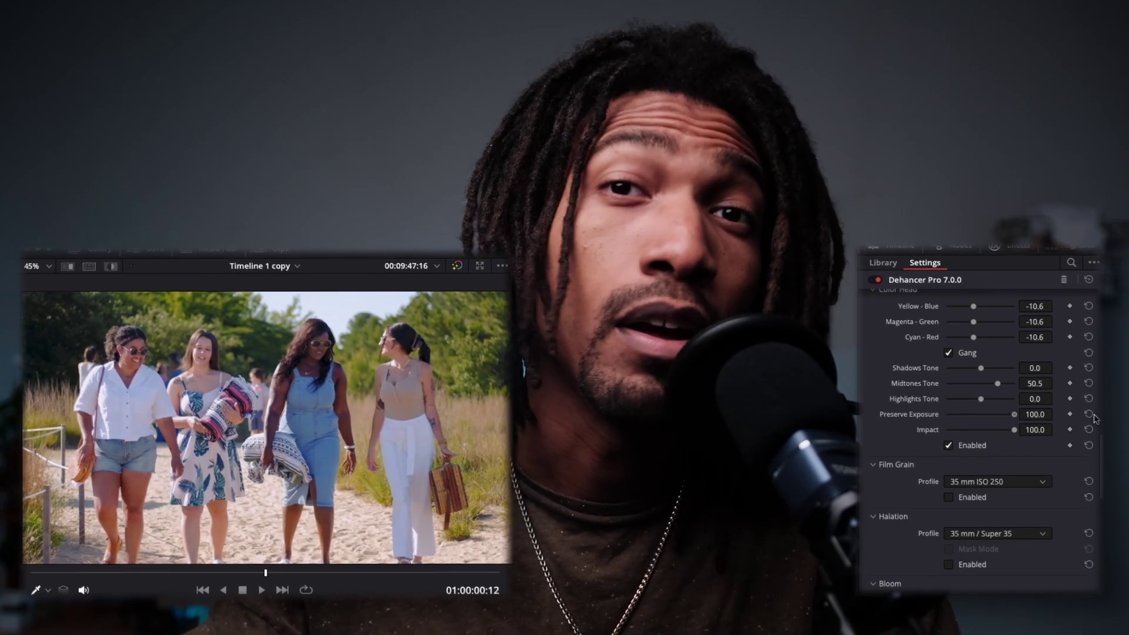
Try the 8 mm ISO 500 film grain, then switch to the 35 mm ISO 50 grain profile.
scroll(1011, 235, "down", 5)
left_click(1054, 253)
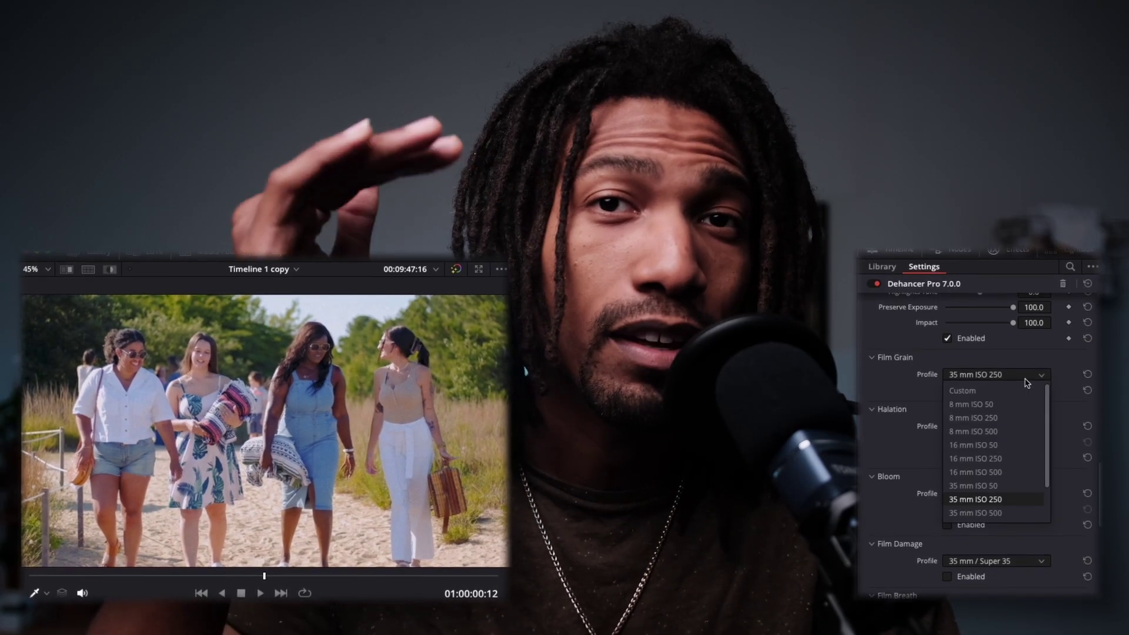
left_click(1026, 383)
left_click(1015, 374)
left_click(1015, 431)
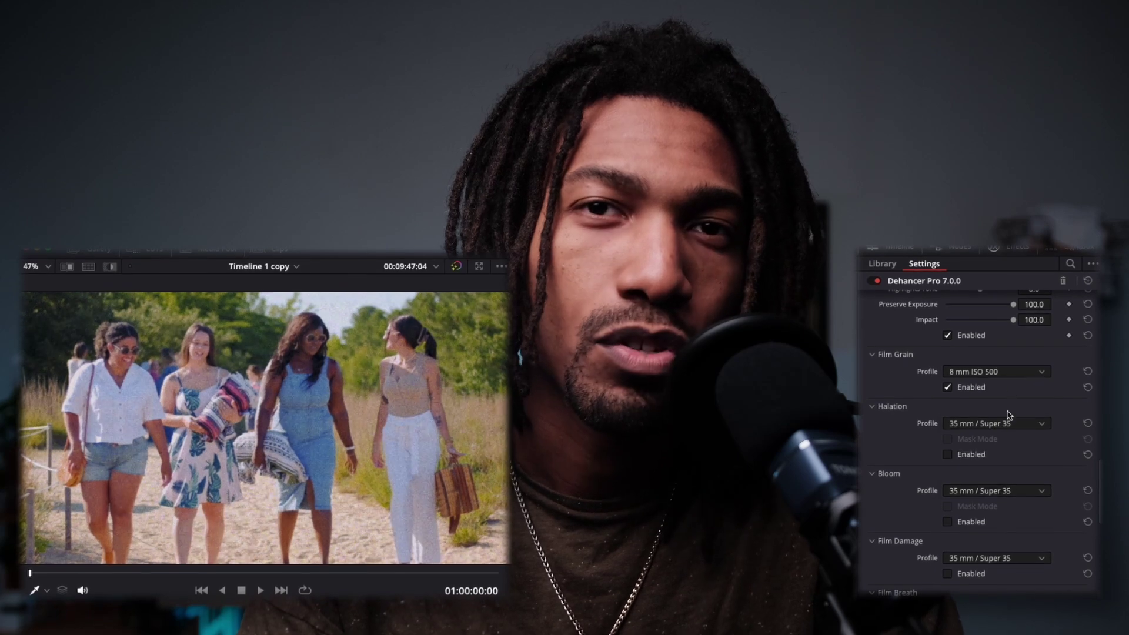
left_click(1016, 374)
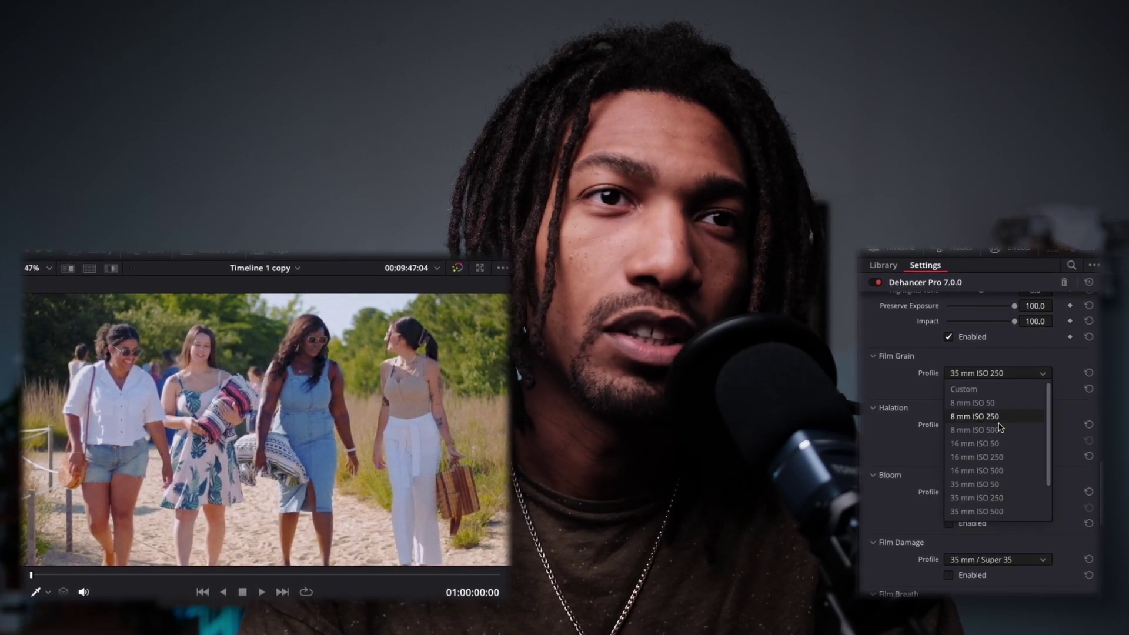
scroll(999, 427, "down", 3)
left_click(987, 478)
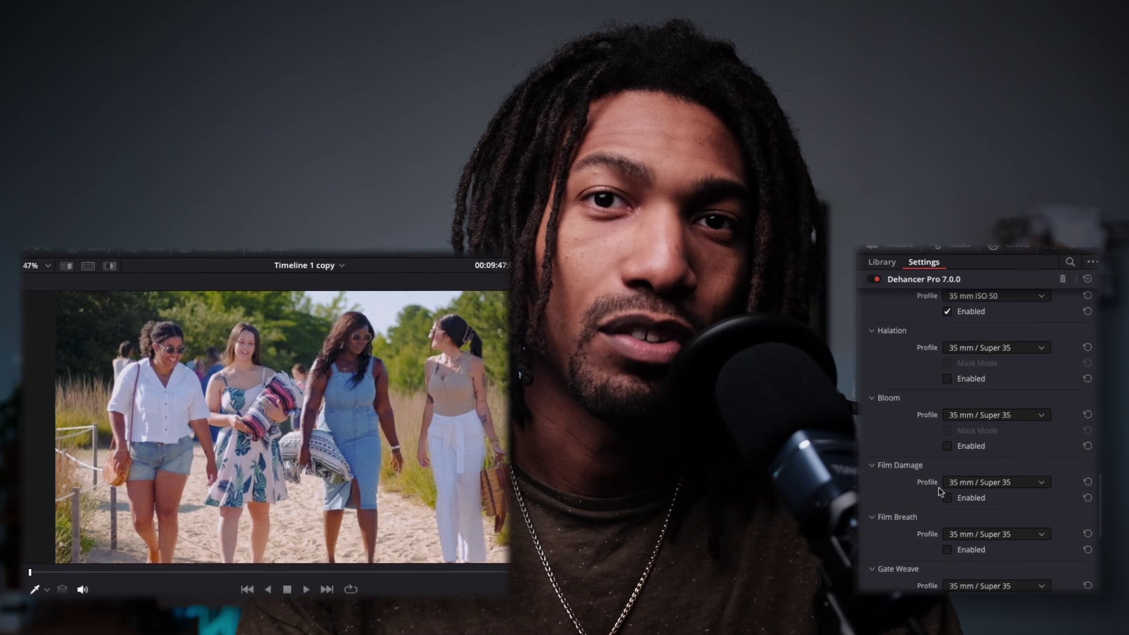
scroll(989, 472, "down", 2)
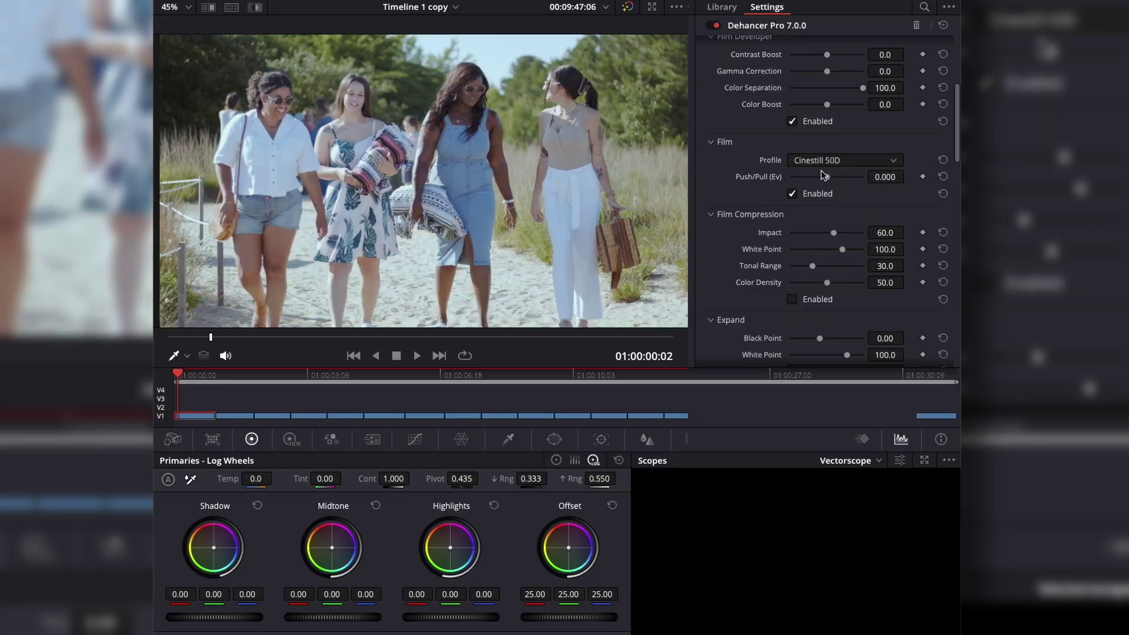
Compare Kodak Color Plus 200, a black-and-white stock, and Kodak Ultramax 400 on the clip.
left_click(844, 160)
left_click(831, 277)
left_click(844, 160)
left_click(850, 294)
left_click(844, 160)
left_click(845, 234)
Try further stocks, returning to colour with Kodak Portra 800.
scroll(846, 234, "down", 1)
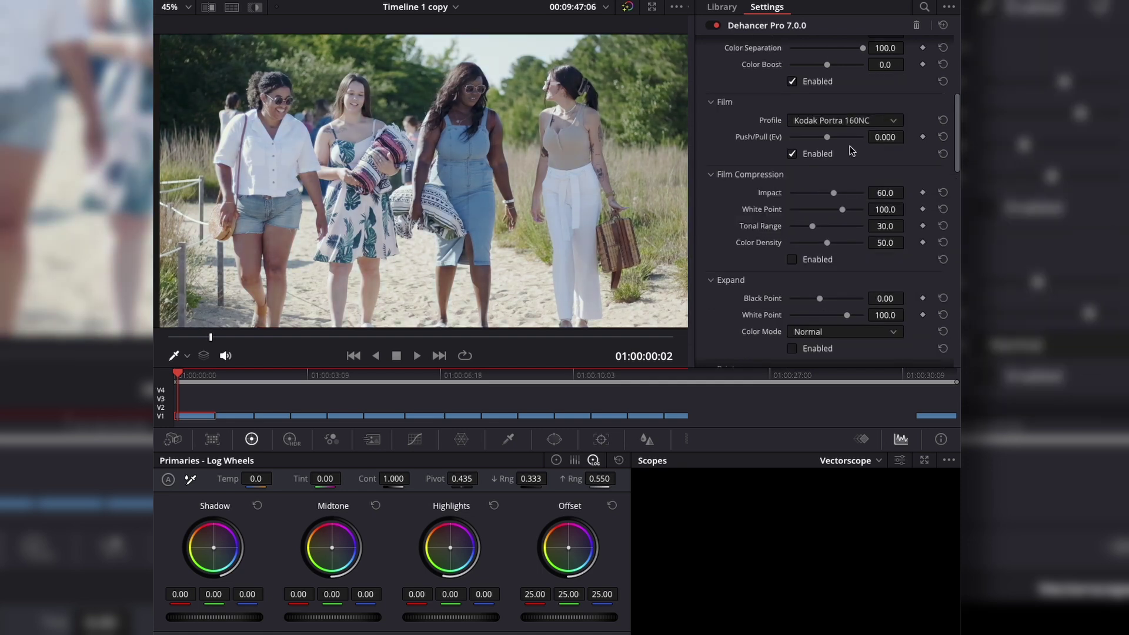
left_click(844, 120)
scroll(856, 223, "down", 5)
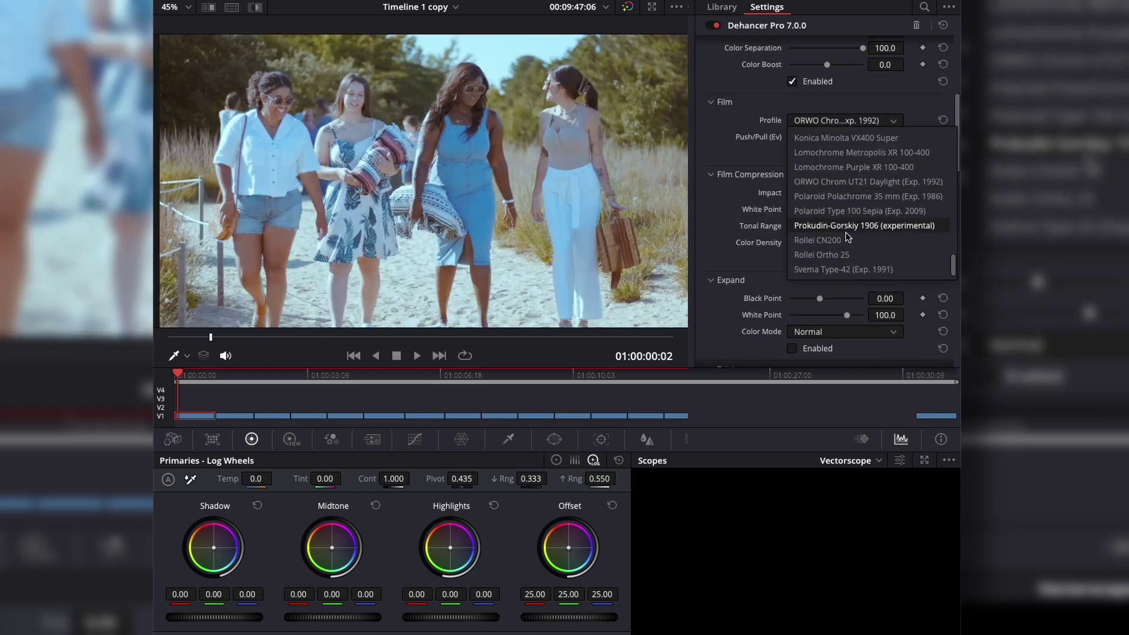
left_click(840, 241)
left_click(844, 120)
scroll(833, 235, "up", 5)
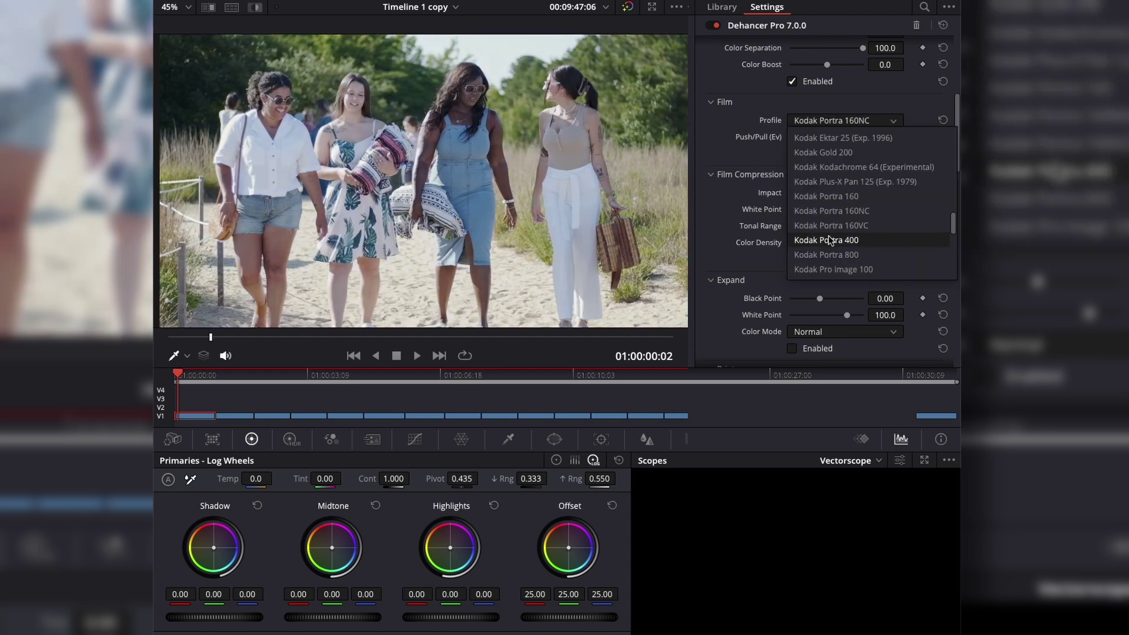
scroll(830, 241, "down", 4)
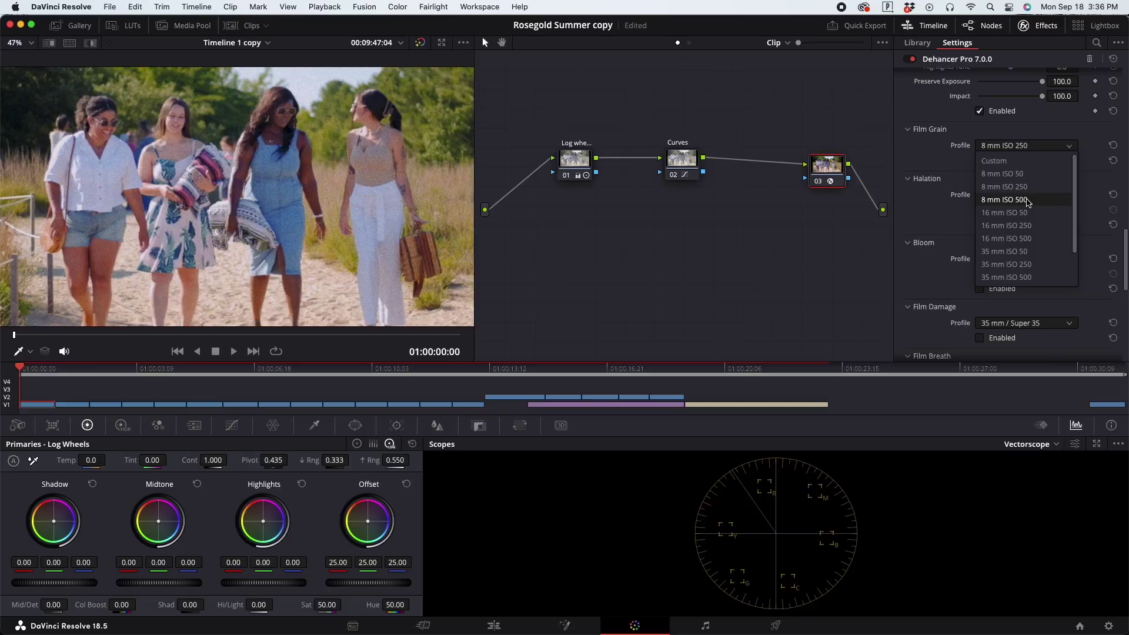
Switch grain to 35 mm ISO 50, keep 65 mm ISO 50, then disable grain to compare.
scroll(1028, 201, "down", 2)
left_click(1017, 218)
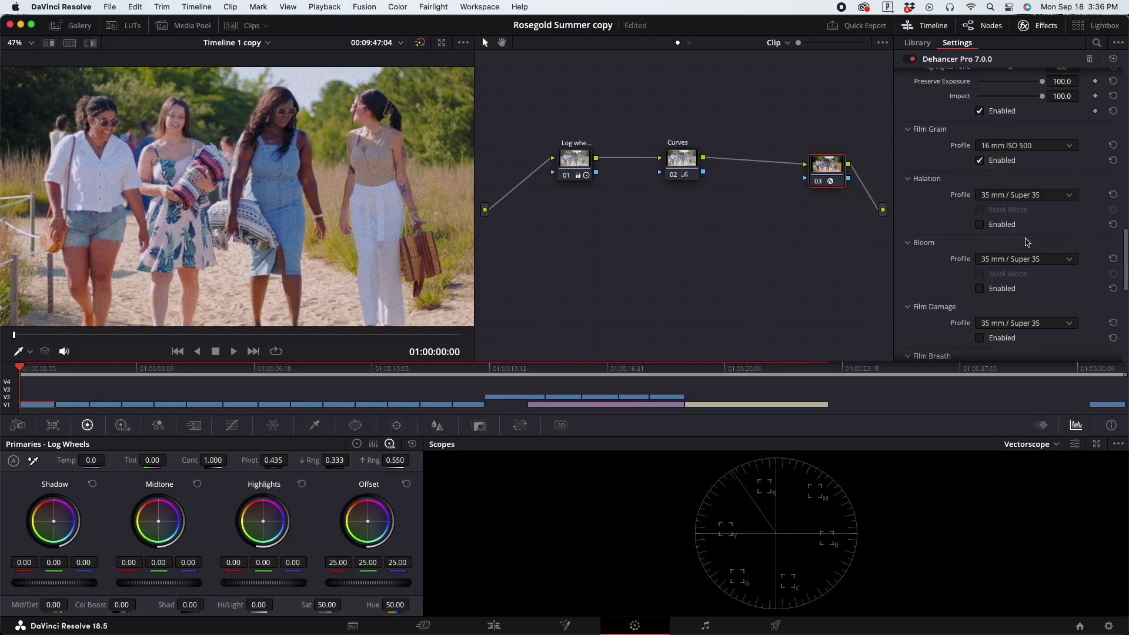
left_click(1045, 148)
left_click(1011, 155)
left_click(980, 161)
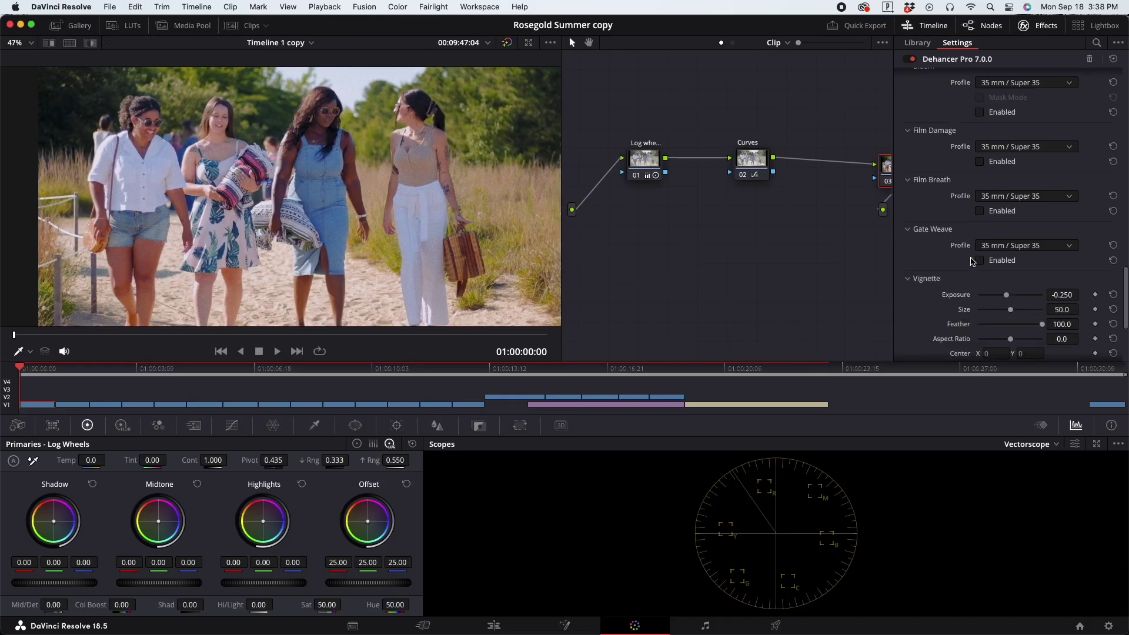
Enable halation, fit the frame in the viewer, check its mask, and choose the 65 mm / 70 mm profile.
scroll(972, 261, "up", 8)
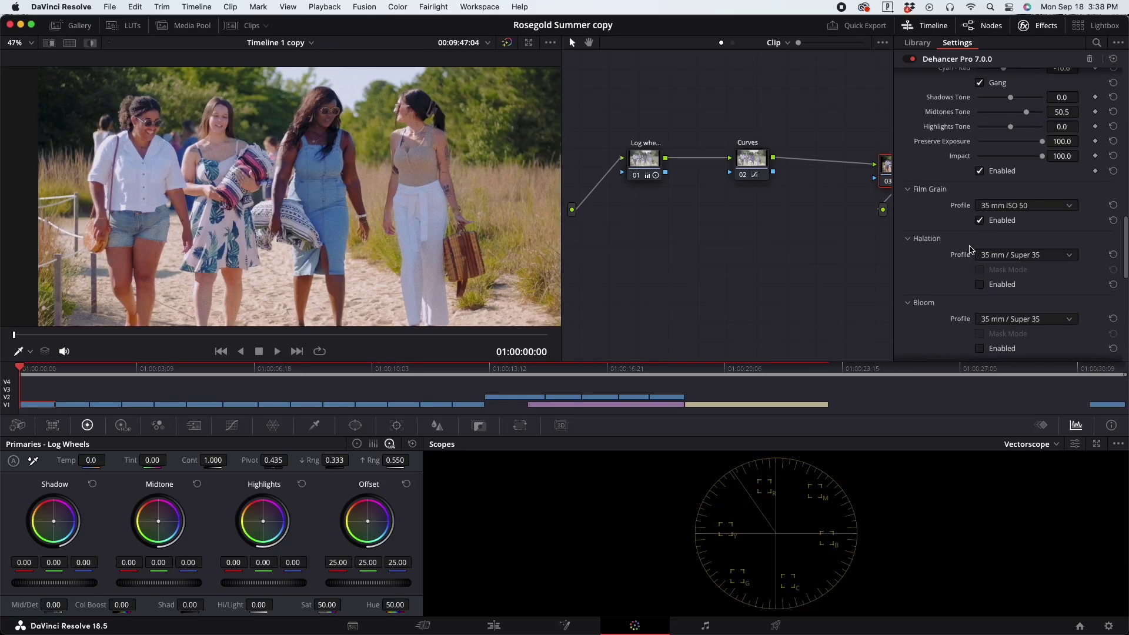
scroll(953, 275, "down", 1)
left_click(979, 249)
scroll(282, 194, "up", 5)
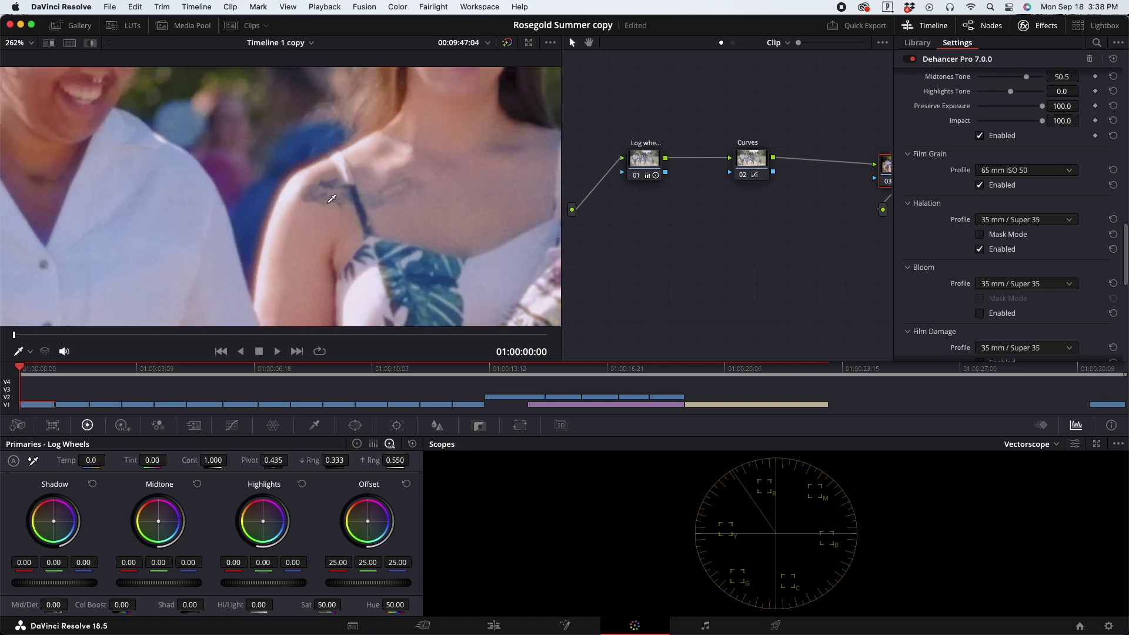
scroll(282, 194, "down", 4)
left_click(26, 42)
left_click(32, 58)
left_click(979, 234)
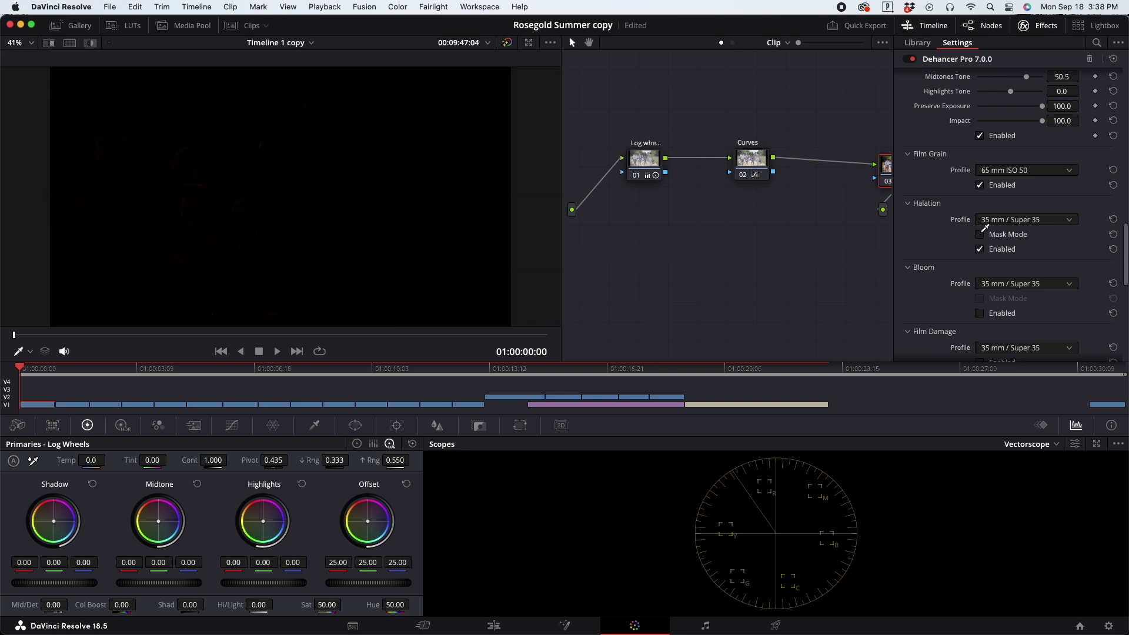
left_click(980, 234)
left_click(1000, 220)
left_click(1021, 327)
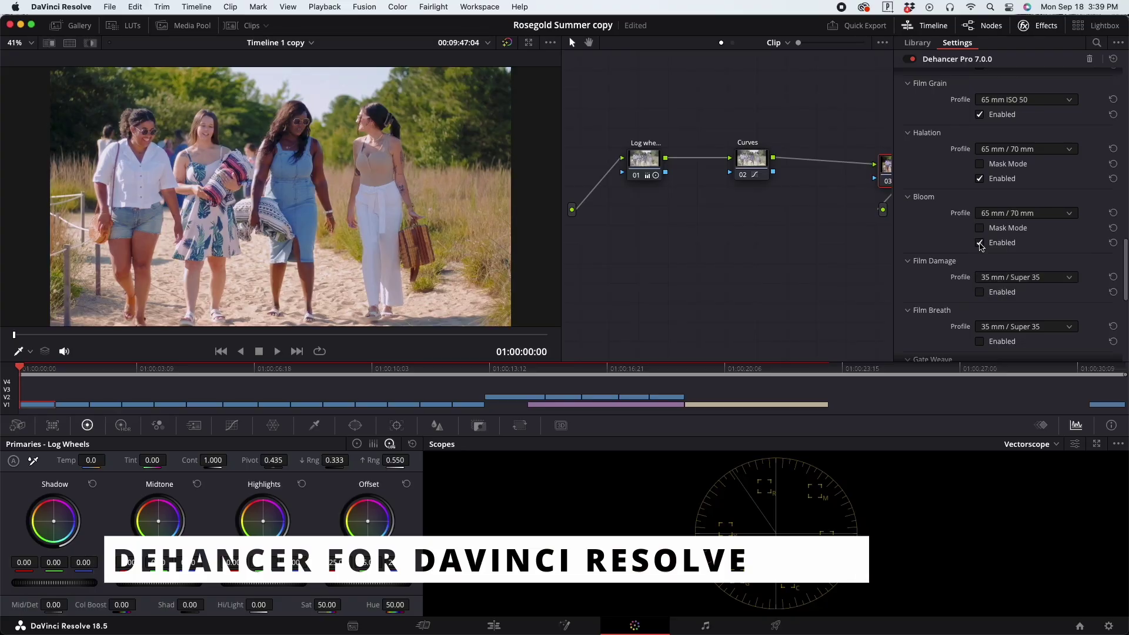
Enable film damage, film breath and gate weave, each at 65 mm / 70 mm.
scroll(981, 246, "down", 3)
left_click(1023, 206)
left_click(1011, 247)
left_click(978, 221)
left_click(980, 271)
scroll(981, 262, "down", 3)
left_click(979, 251)
Set the vignette size to 56.9 and enable the vignette.
scroll(962, 286, "down", 1)
mouse_move(1010, 264)
left_mouse_down()
mouse_move(1002, 249)
mouse_move(1013, 249)
left_mouse_up()
left_click(980, 323)
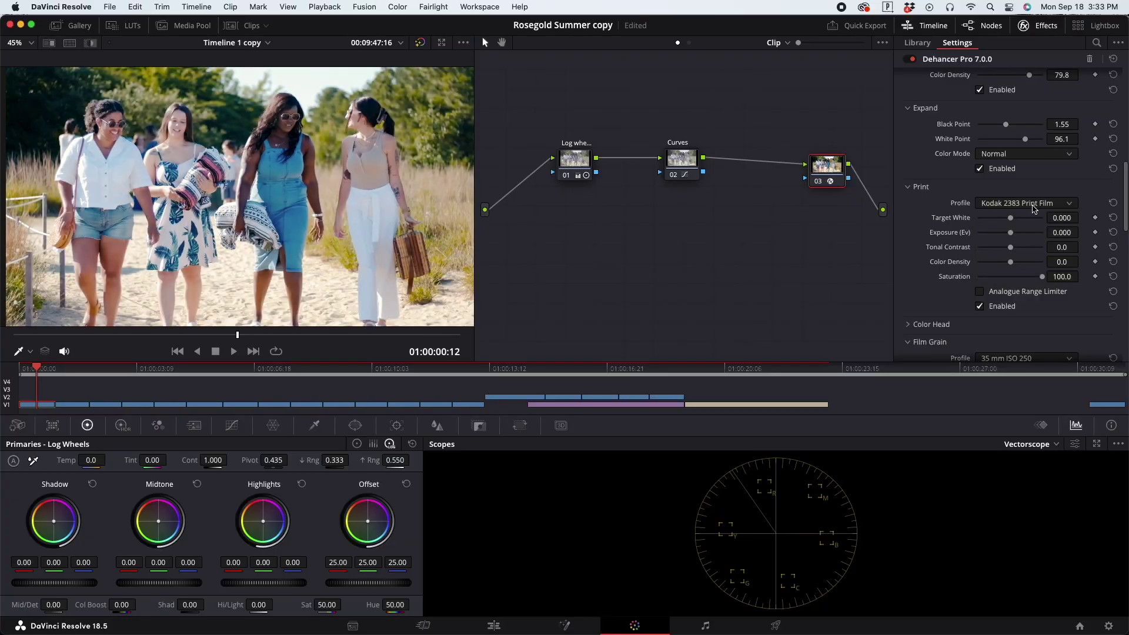
Switch the Print profile from Kodak 2383 Print Film to Kodak Endura paper.
left_click(1033, 203)
left_click(1010, 237)
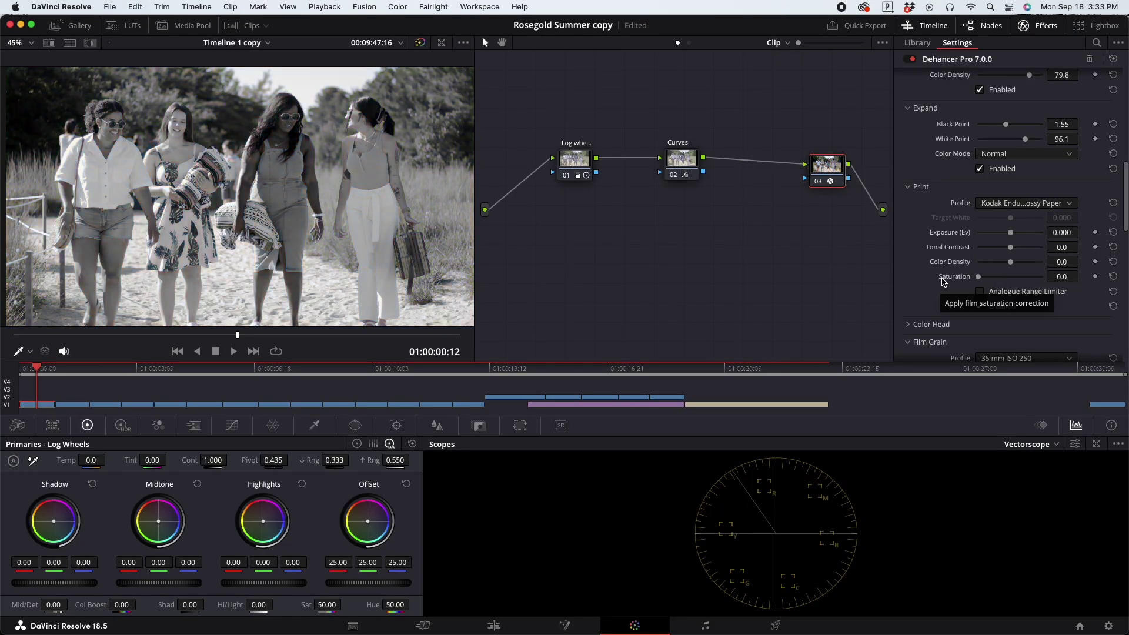
Set the print profile to Linear, enable Analogue Range Limiter, and expand the Color Head settings.
left_click(1026, 203)
left_click(1000, 215)
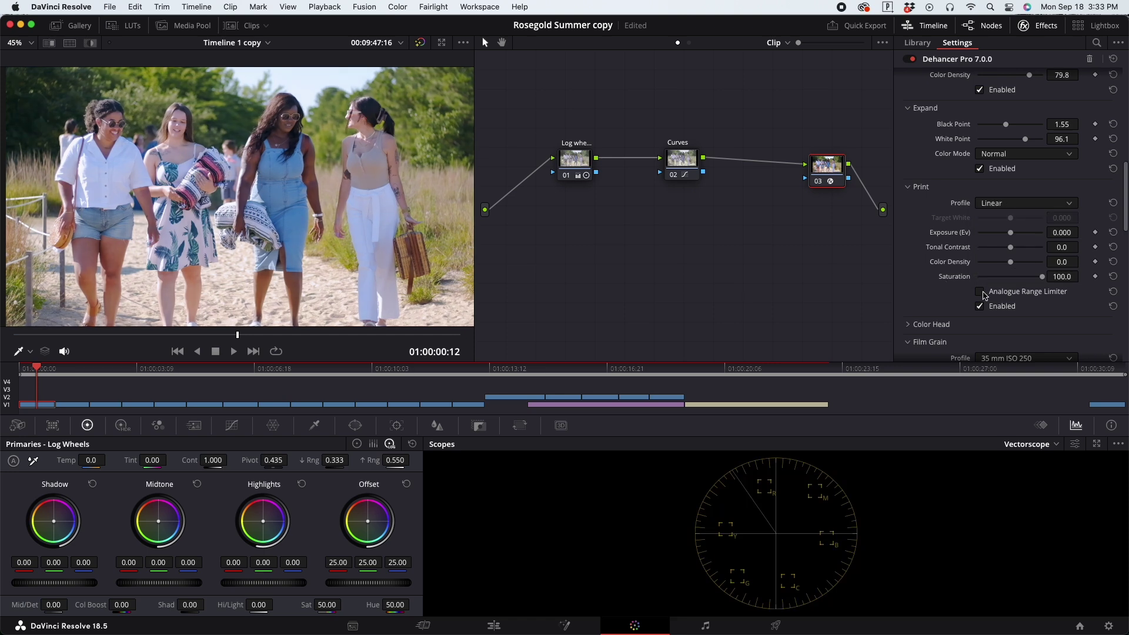
left_click(979, 292)
scroll(981, 294, "down", 3)
left_click(980, 253)
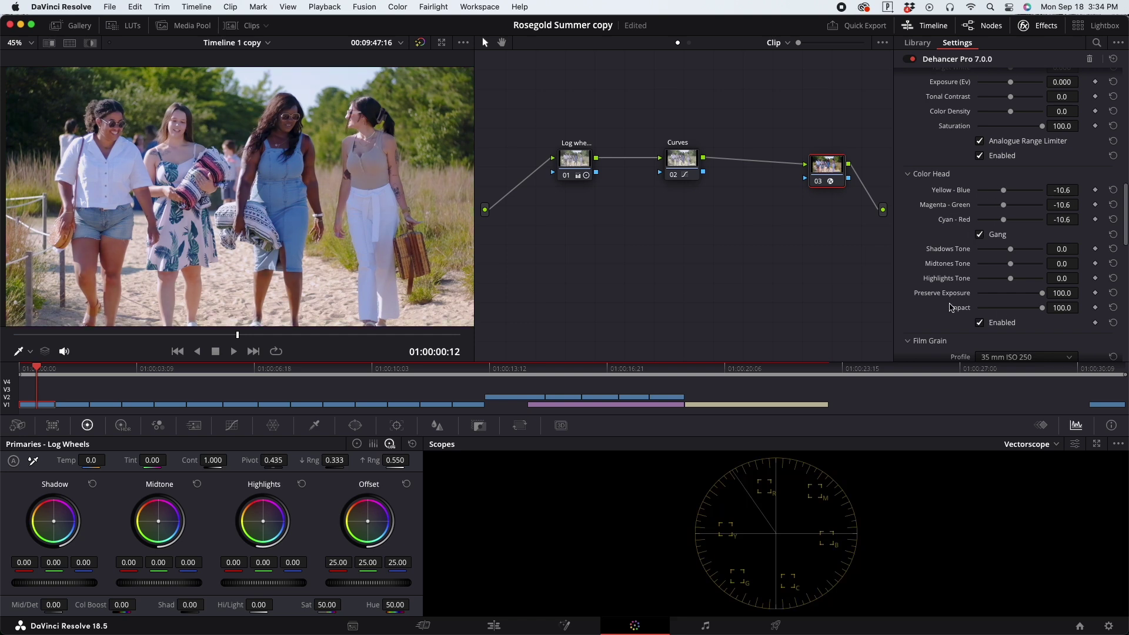
scroll(981, 325, "down", 2)
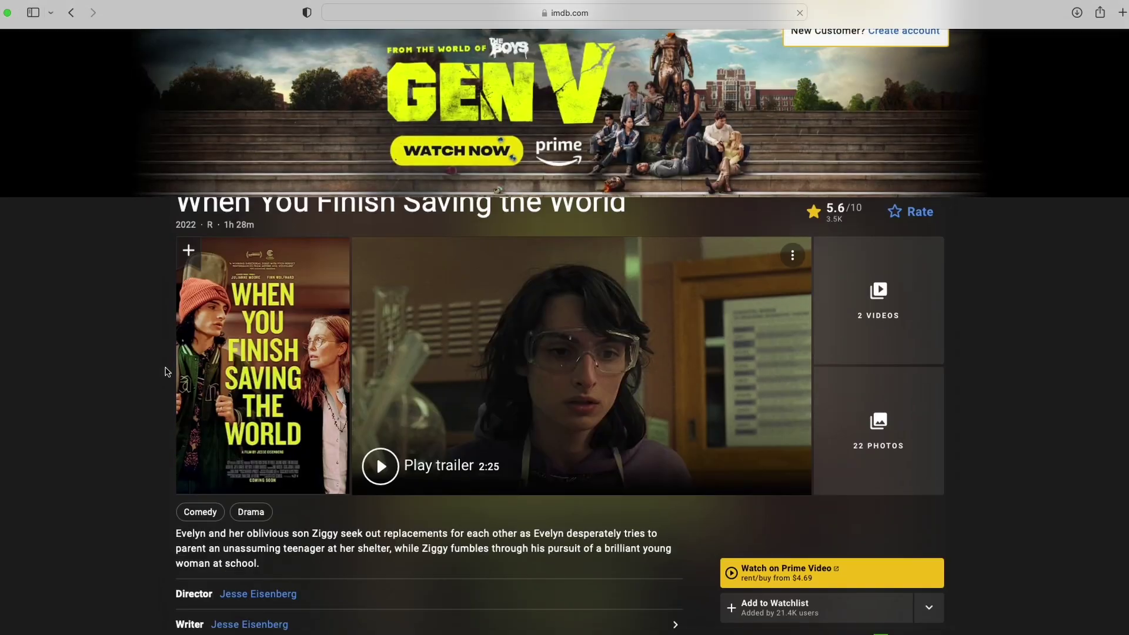
scroll(162, 370, "down", 15)
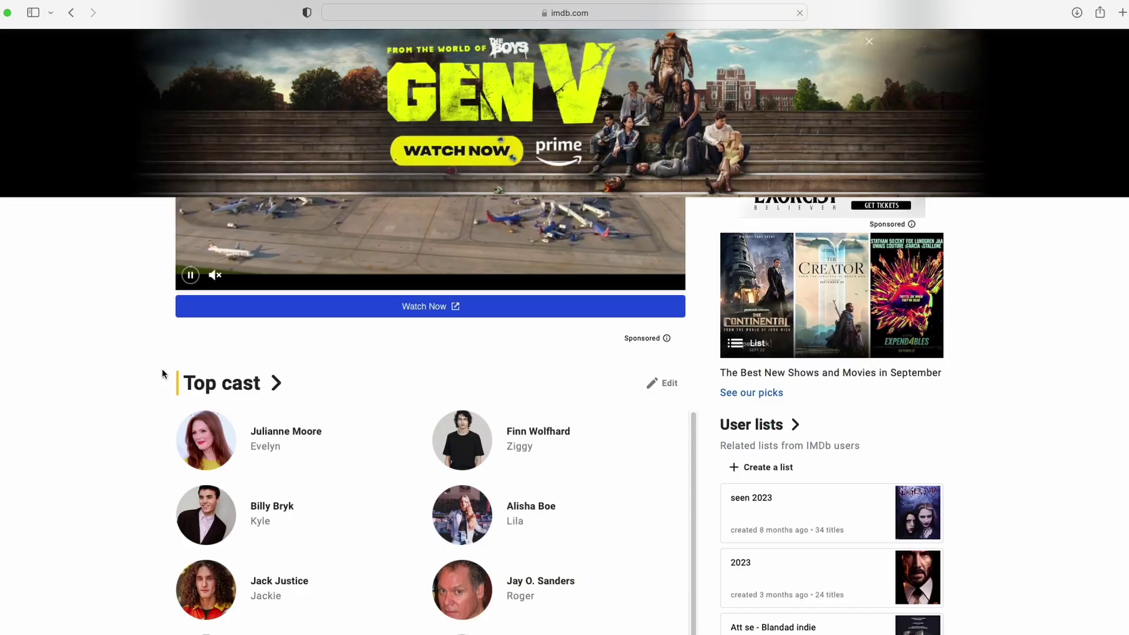
Search 'what film stock was when you finish saving the world shot on' and open IMDb's technical specs.
key("super+l")
type("what film stock was")
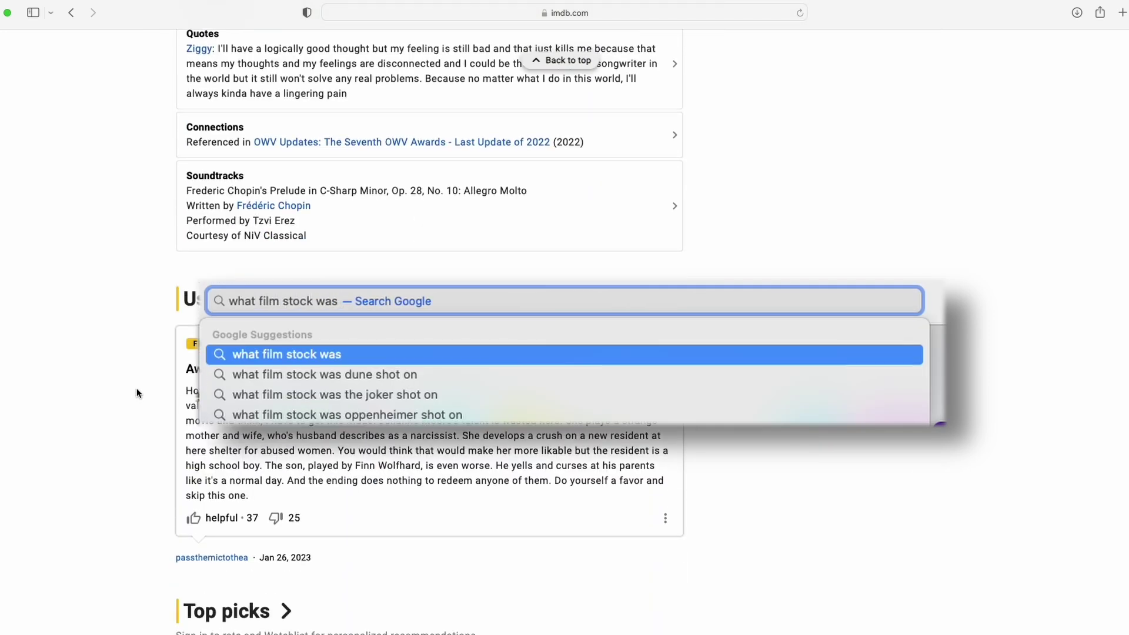
scroll(136, 388, "down", 15)
type("when you finish saving the ")
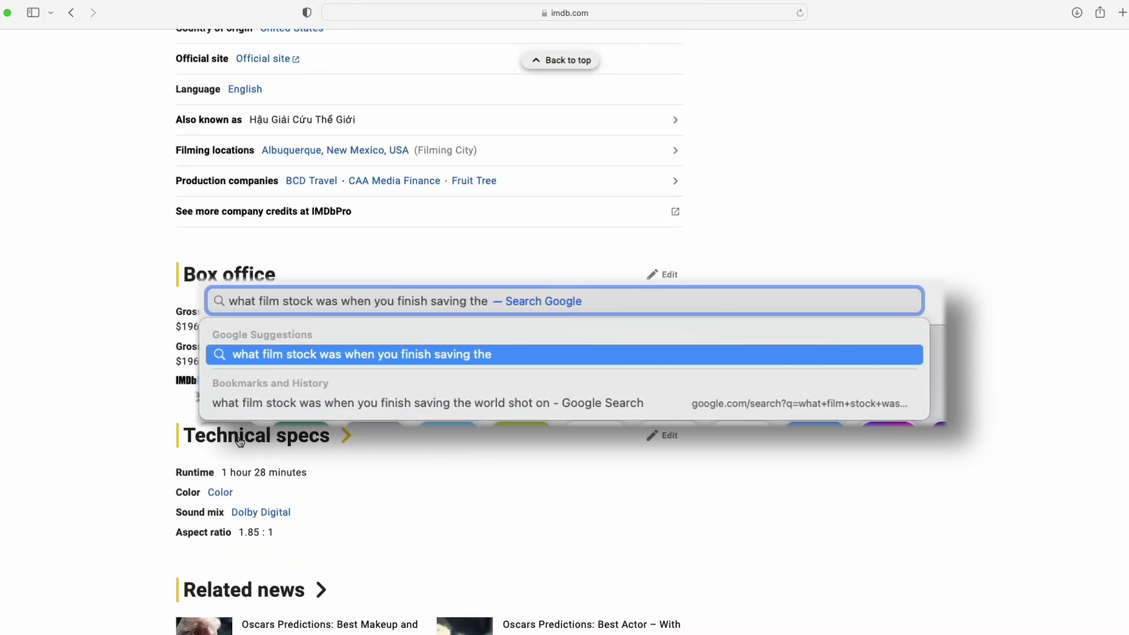
type("world shot o")
left_click(240, 442)
scroll(235, 404, "down", 5)
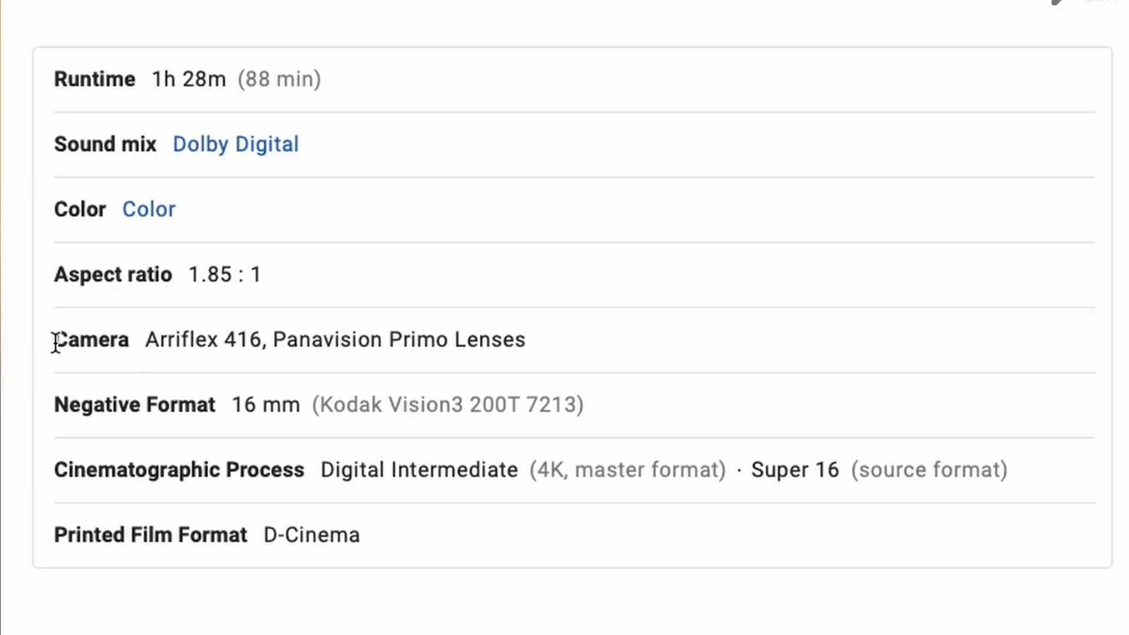
Highlight the Camera, Negative Format (Kodak Vision3 200T) and Printed Film Format rows.
left_click_drag(56, 341, 367, 340)
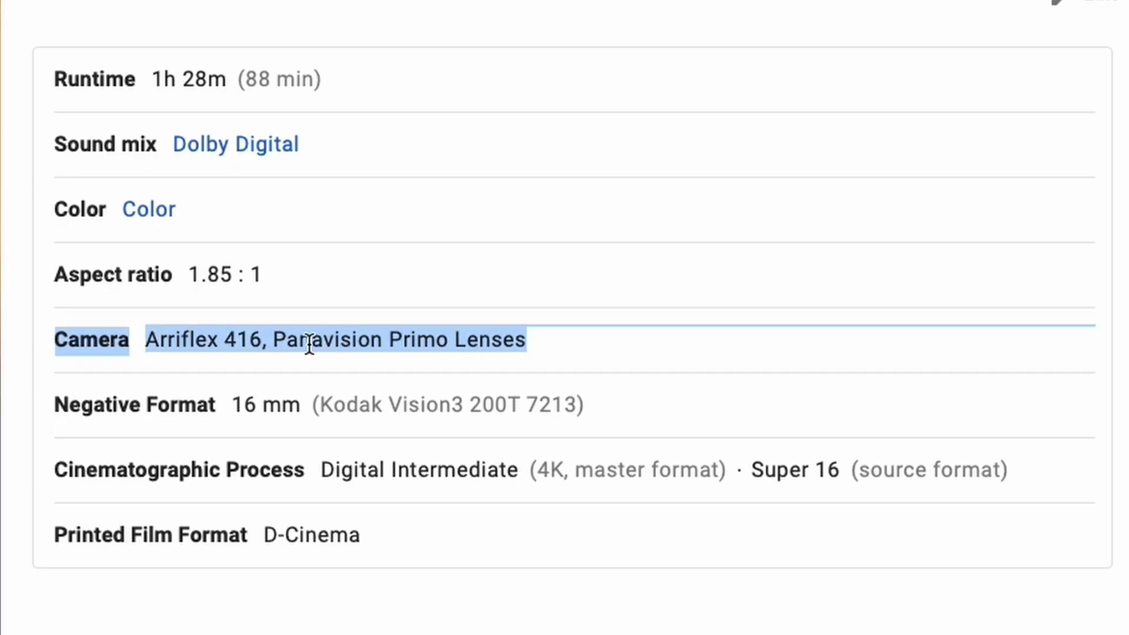
left_click_drag(58, 404, 456, 405)
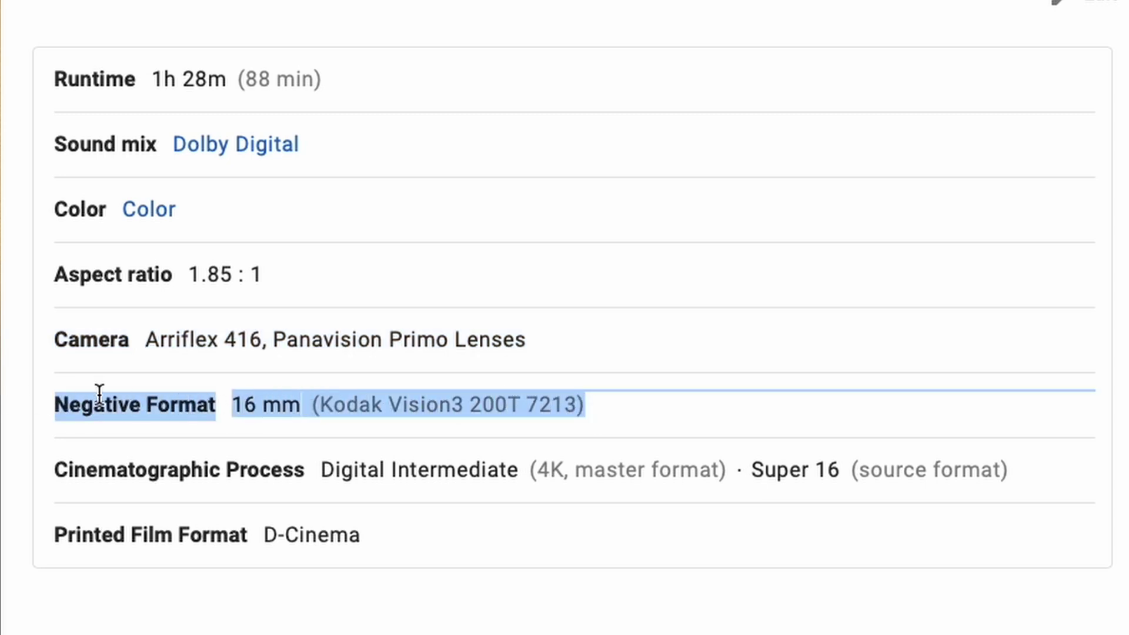
left_click_drag(57, 532, 381, 538)
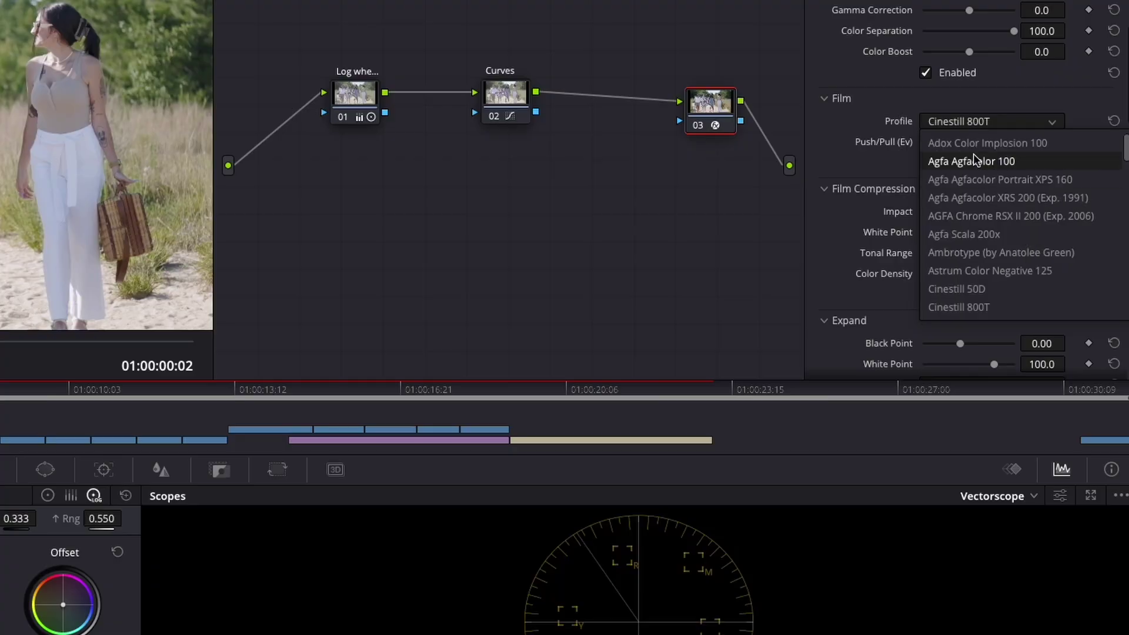
Switch the film profile to Fujifilm Neopan Acros 100, keeping 65 mm ISO 50 grain.
scroll(968, 251, "down", 3)
left_click(968, 227)
left_click(967, 122)
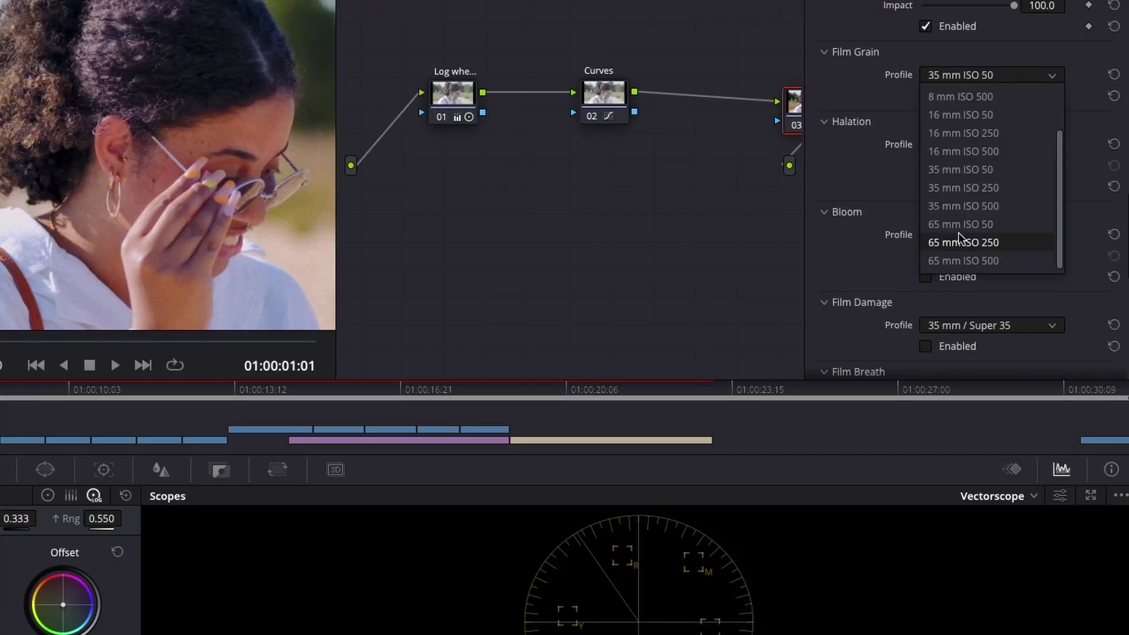
left_click(963, 72)
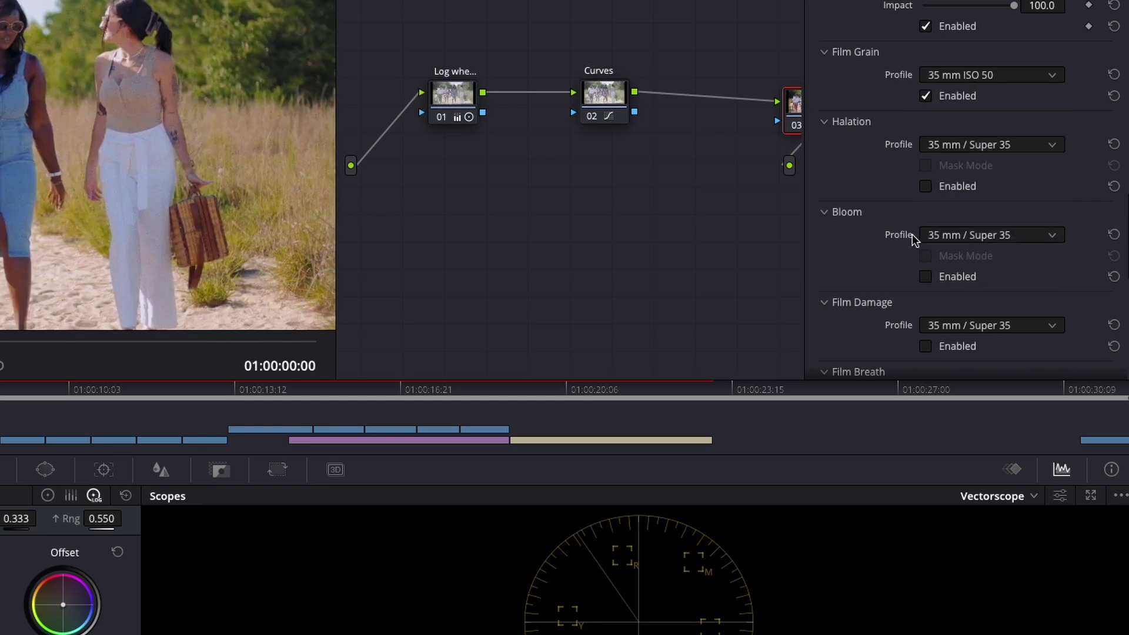
Enable halation with Mask Mode on and bring up the Halation Profile list.
scroll(913, 235, "down", 4)
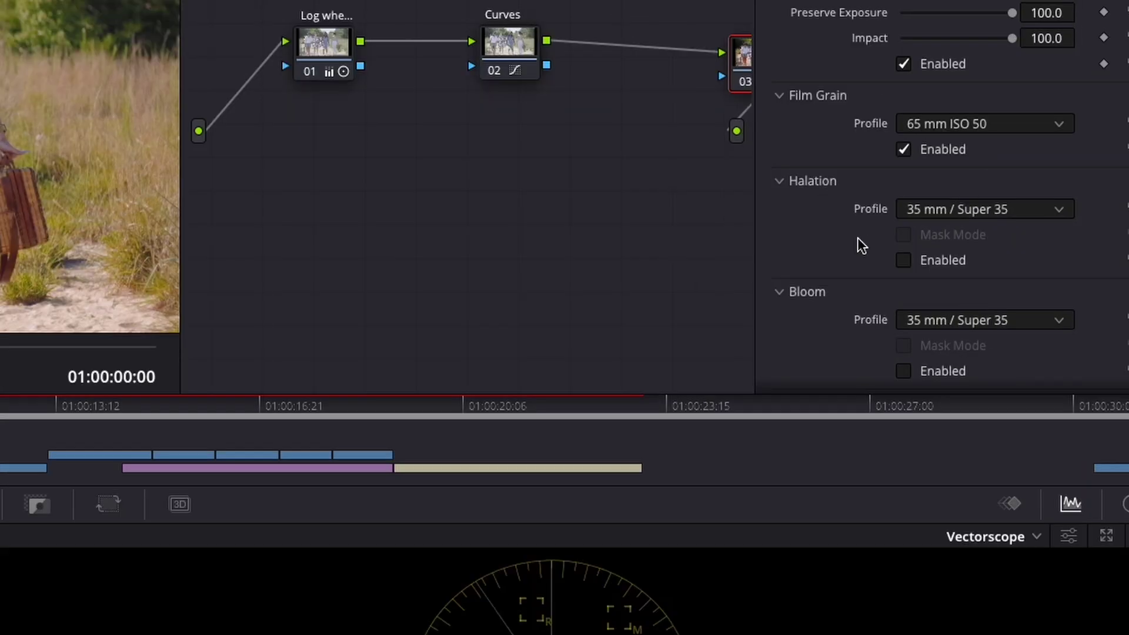
scroll(857, 237, "down", 1)
left_click(903, 199)
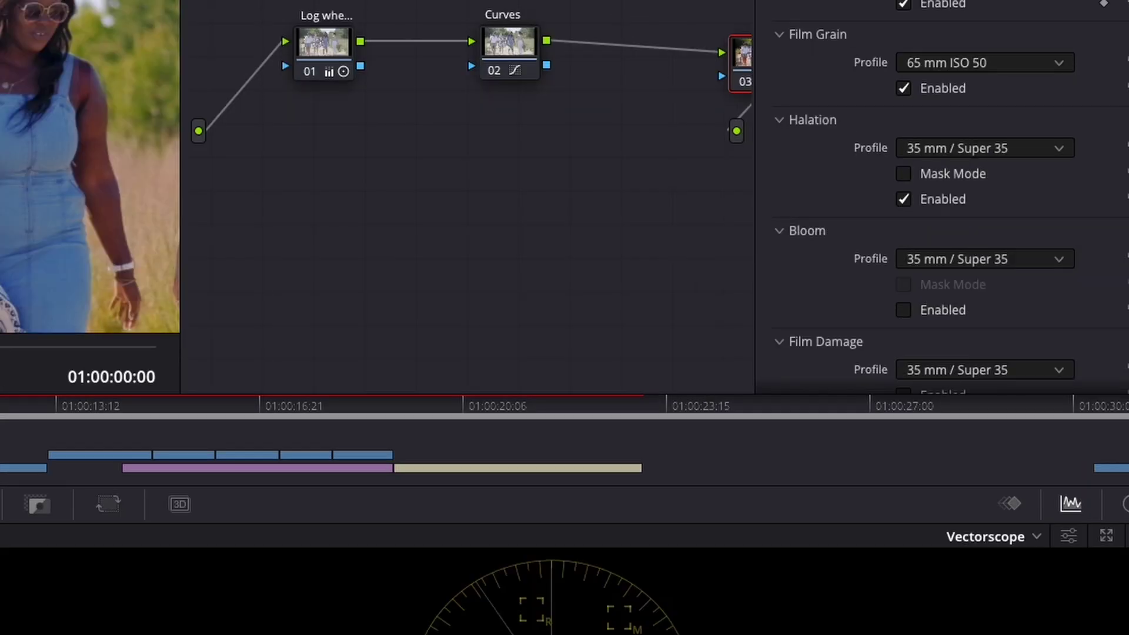
left_click(904, 174)
left_click(947, 149)
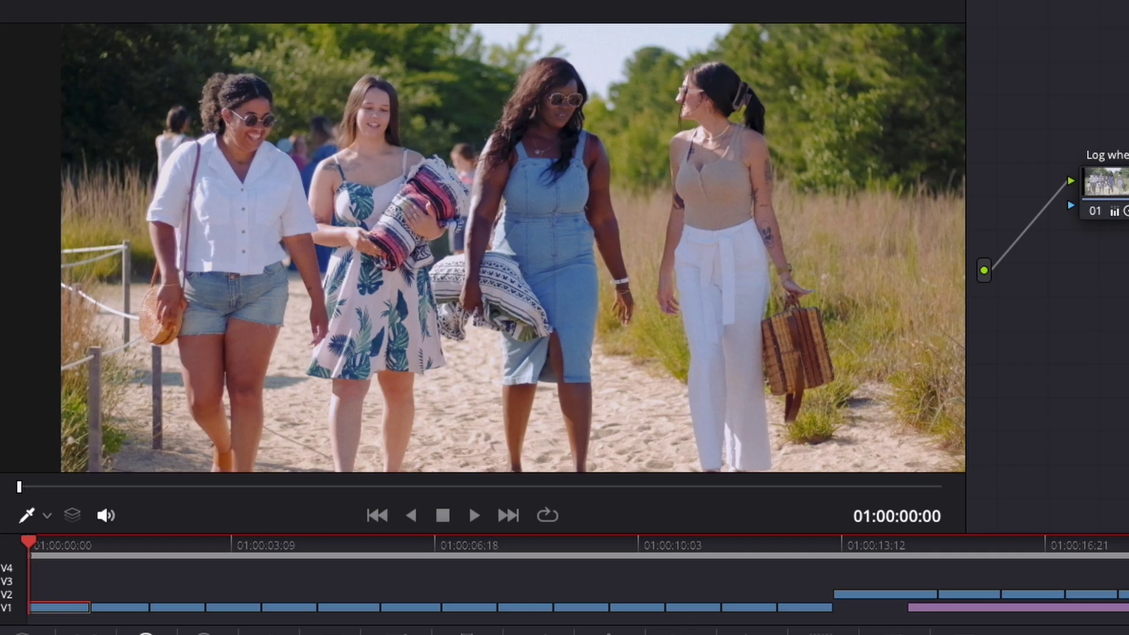
Fit the whole frame back in the viewer.
scroll(264, 154, "up", 5)
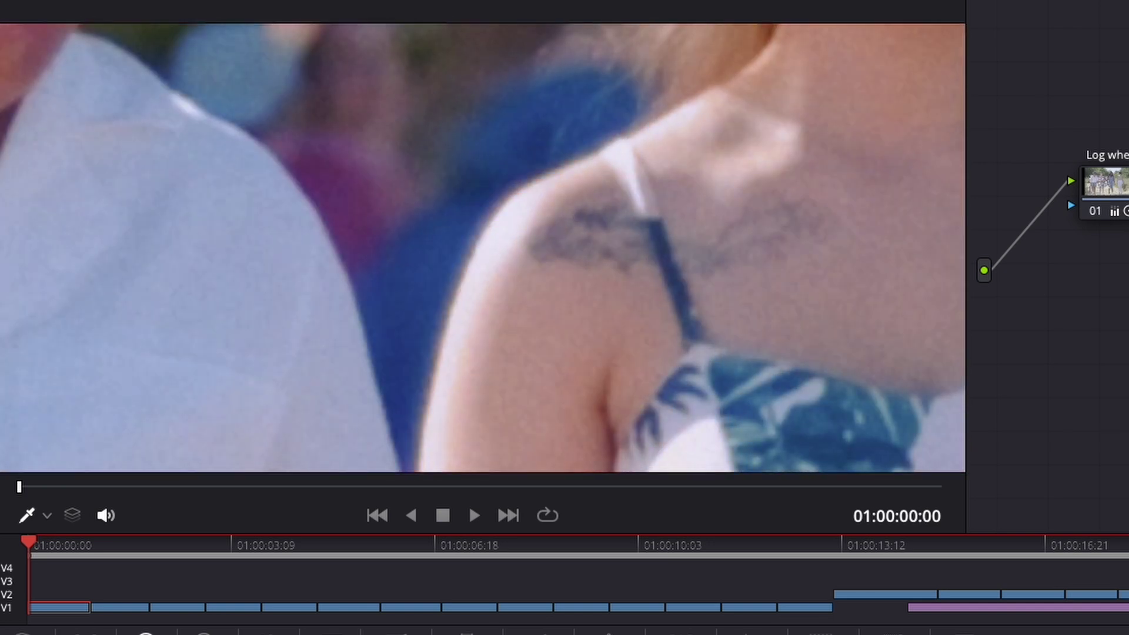
scroll(479, 171, "down", 5)
left_click(50, 7)
left_click(35, 18)
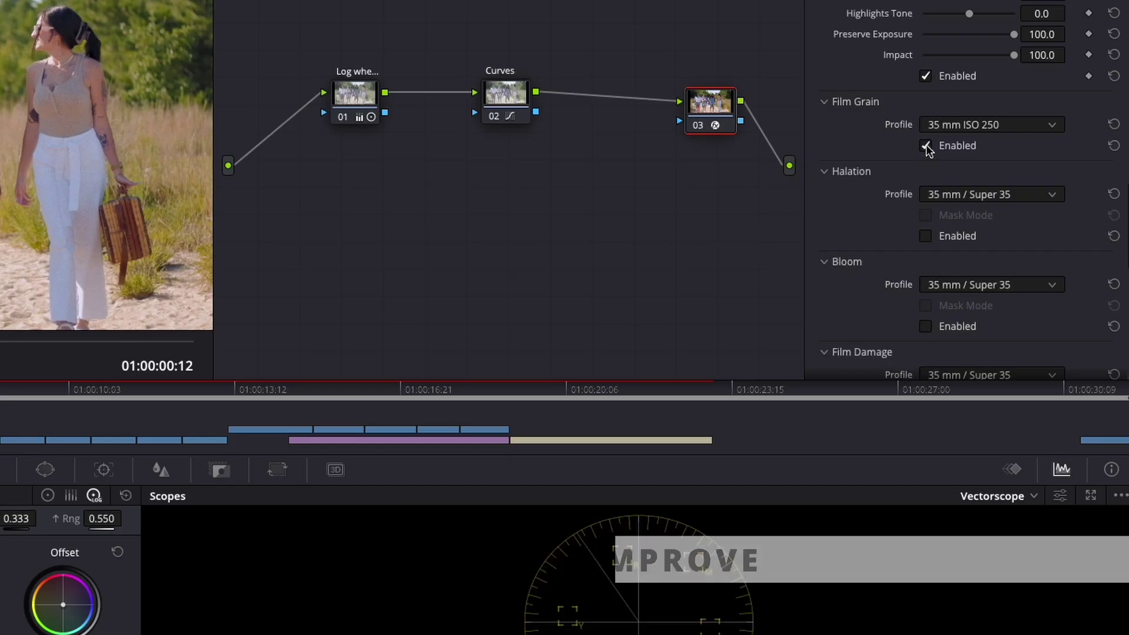
Enable film grain and compare the 35 mm and 65 mm ISO 50 grain profiles.
left_click(927, 146)
scroll(941, 135, "down", 1)
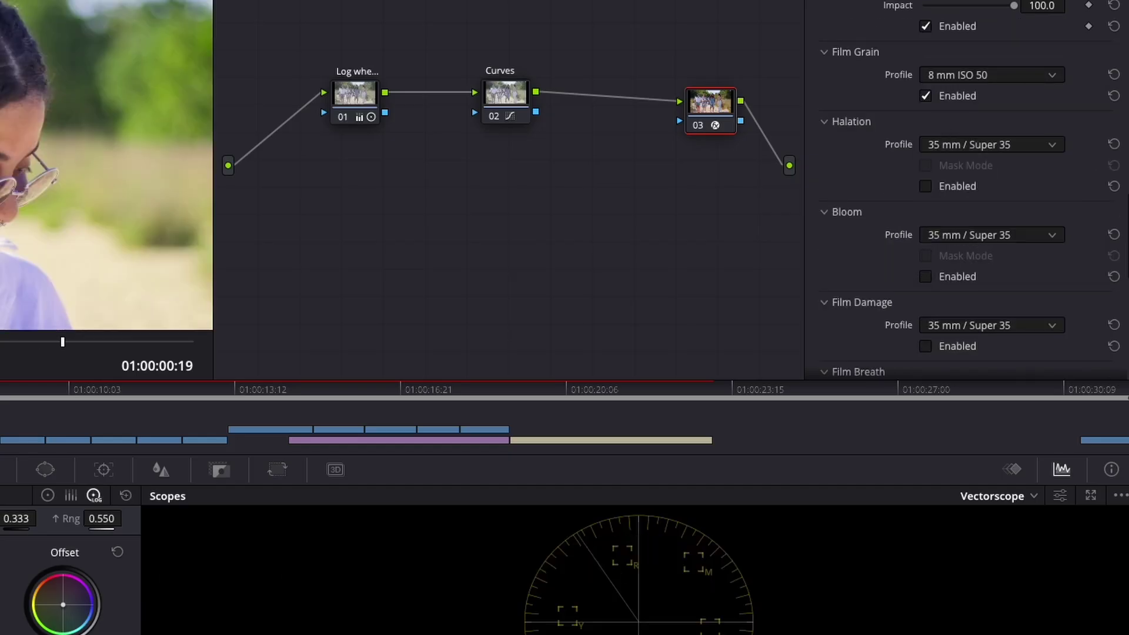
left_click(994, 75)
left_click(1004, 124)
left_click(993, 171)
left_click(1008, 144)
scroll(1000, 235, "down", 2)
left_click(995, 260)
Settle on 35 mm ISO 50 grain with film grain enabled, then play the clip.
left_click(926, 96)
left_click(994, 74)
left_click(934, 187)
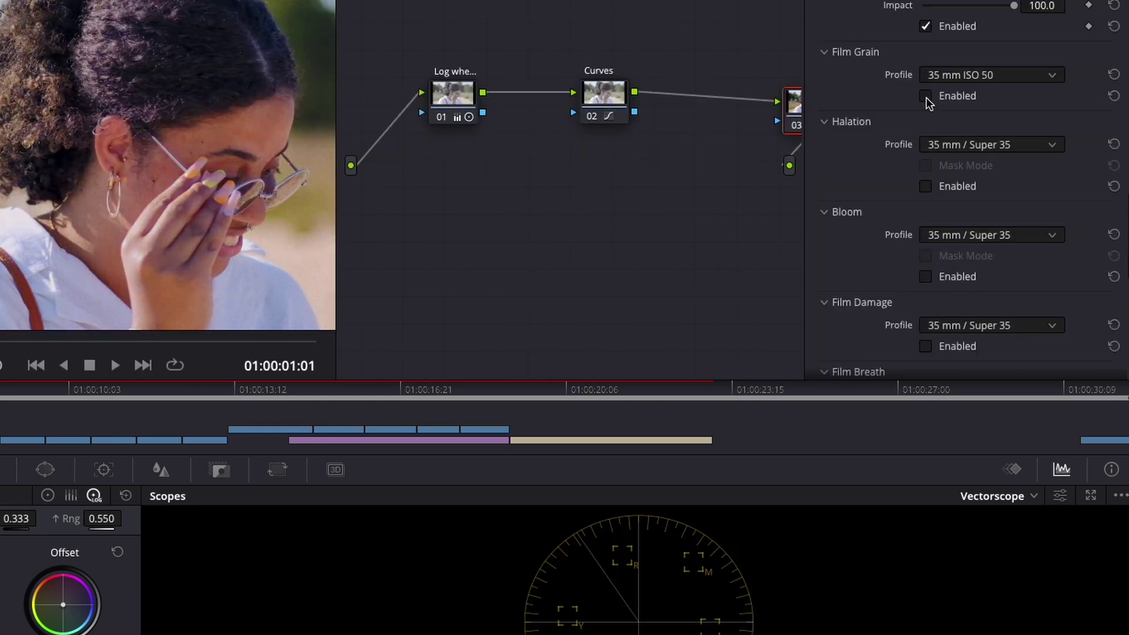
left_click(926, 96)
key("space")
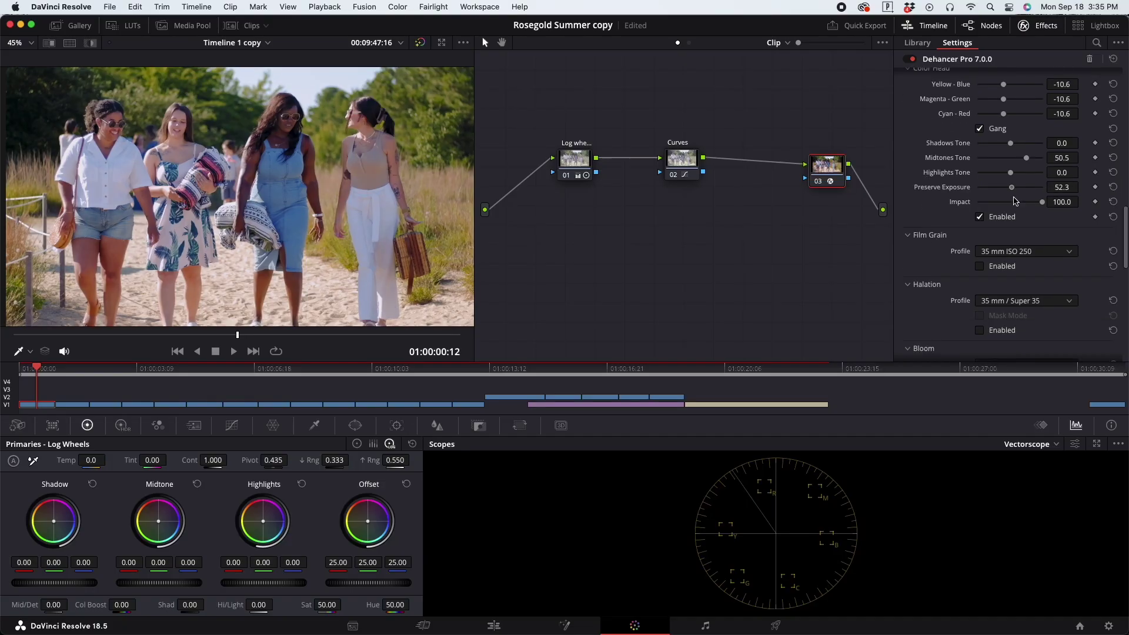
Scroll the Dehancer panel down to the Color Head midtones and preserve exposure controls.
scroll(1028, 192, "down", 2)
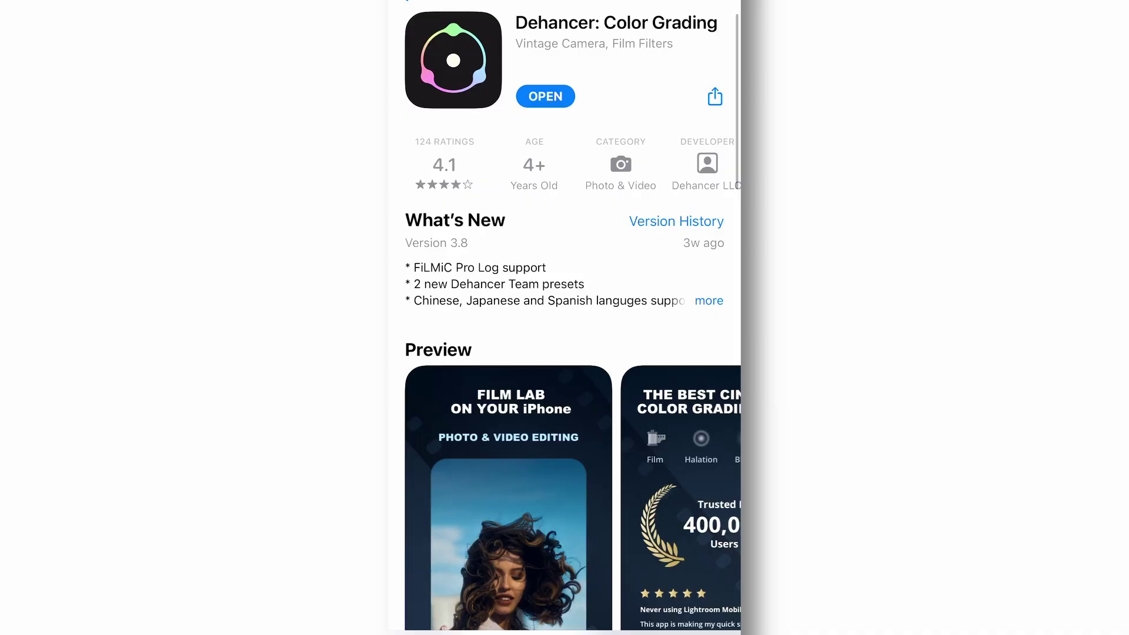
Browse the Dehancer: Color Grading listing and previews, ending on the film breath settings.
scroll(564, 317, "down", 5)
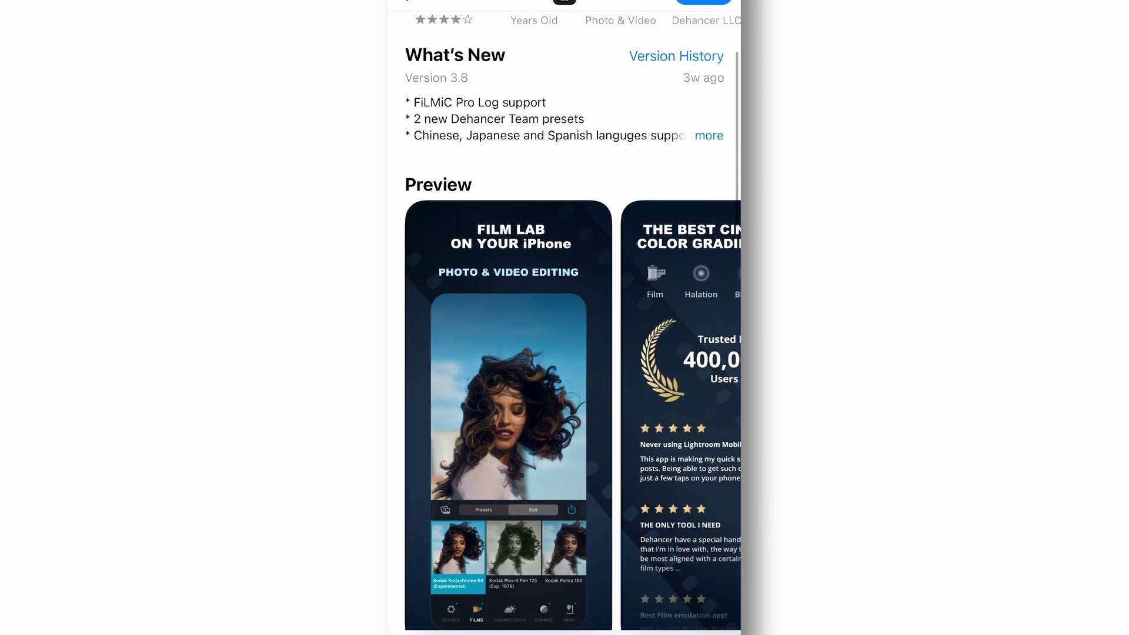
scroll(488, 317, "down", 2)
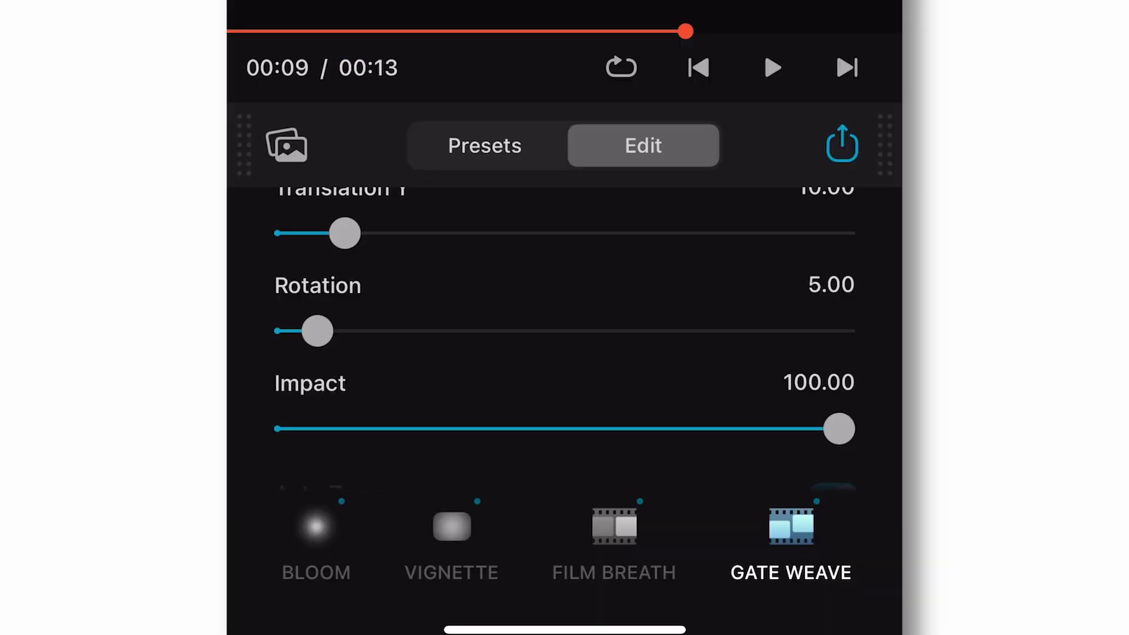
scroll(564, 337, "up", 2)
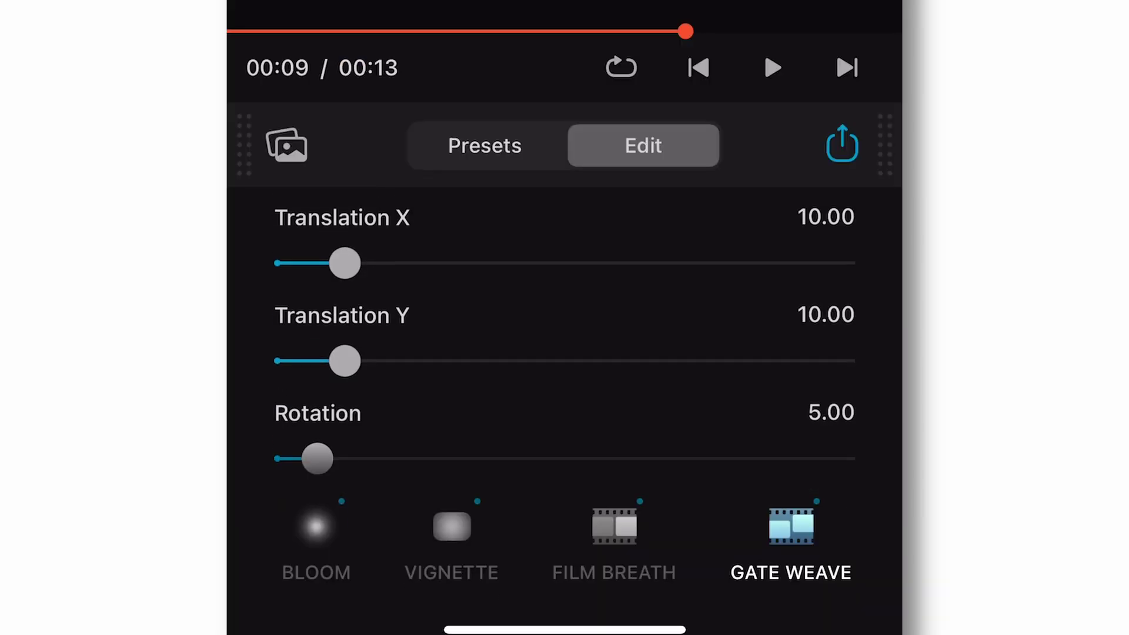
scroll(565, 337, "up", 2)
left_click_drag(298, 262, 429, 269)
left_click(614, 525)
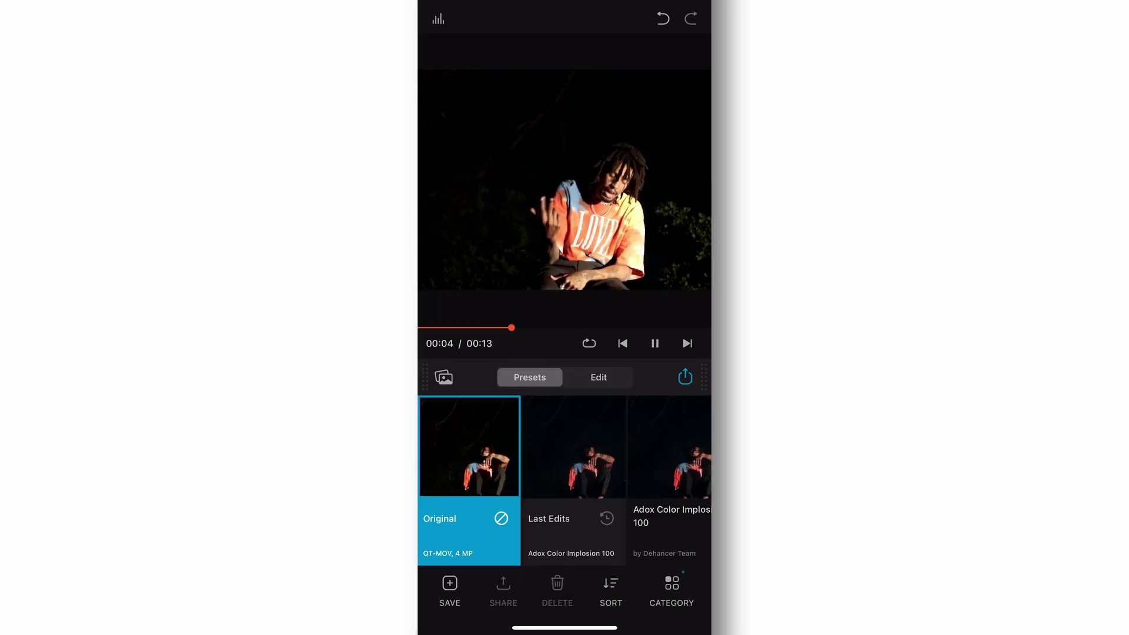
Apply the Last Edits preset to the night clip, then try Agfa Agfacolor 100.
left_click(574, 479)
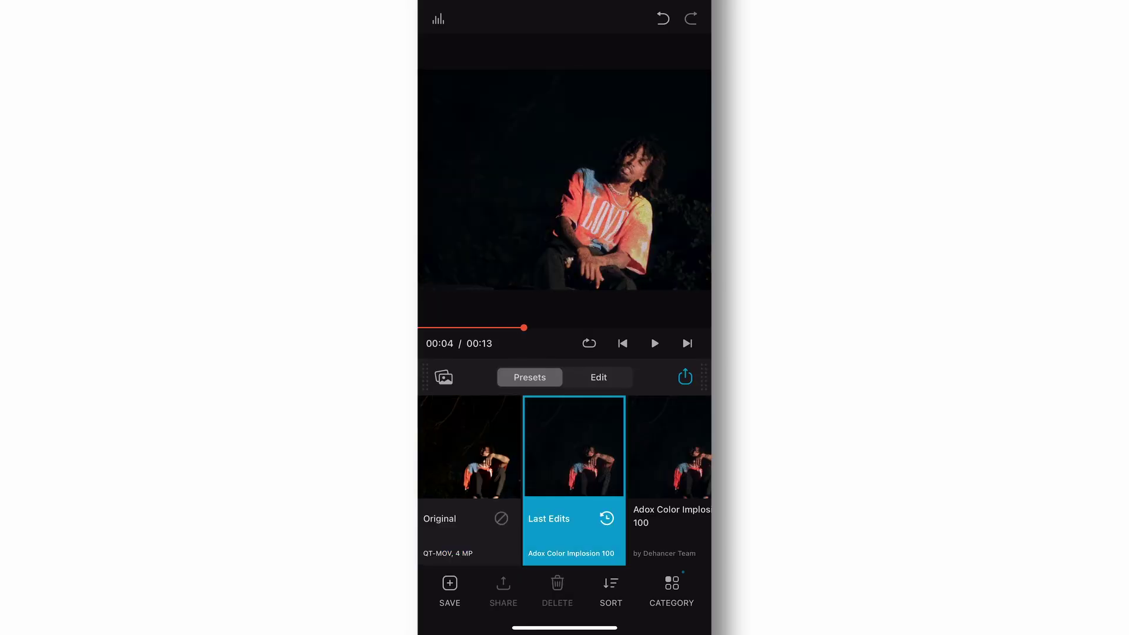
scroll(565, 479, "right", 3)
left_click(635, 480)
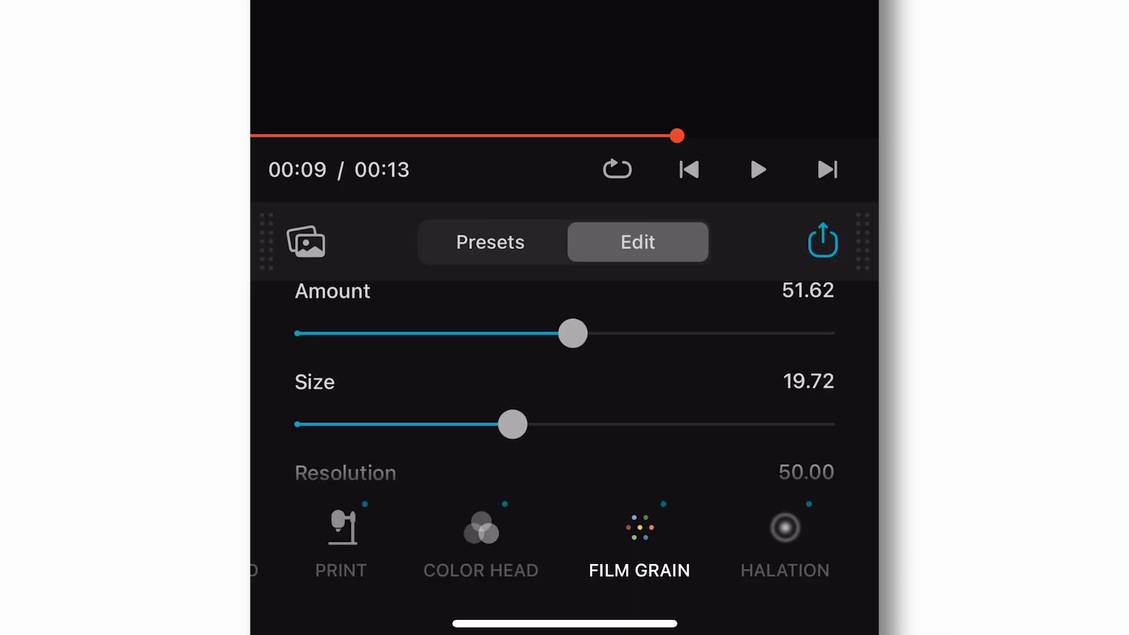
Adjust the halation slider in the Edit tab's Halation settings.
scroll(564, 382, "down", 3)
left_click(785, 547)
scroll(564, 382, "down", 3)
left_click_drag(298, 396, 324, 380)
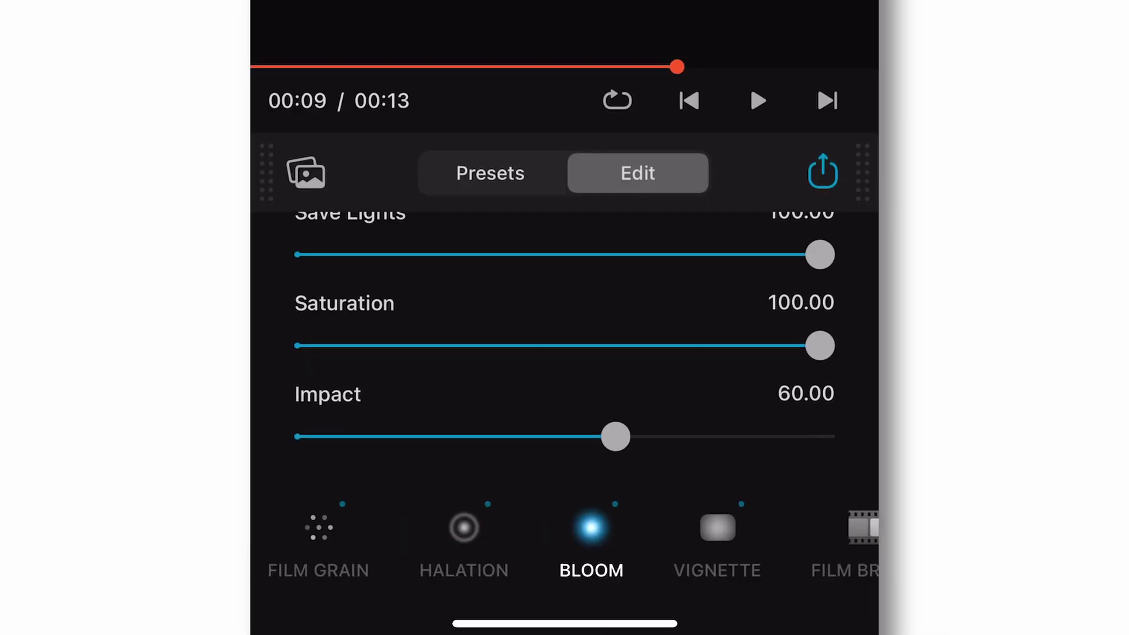
scroll(564, 353, "up", 3)
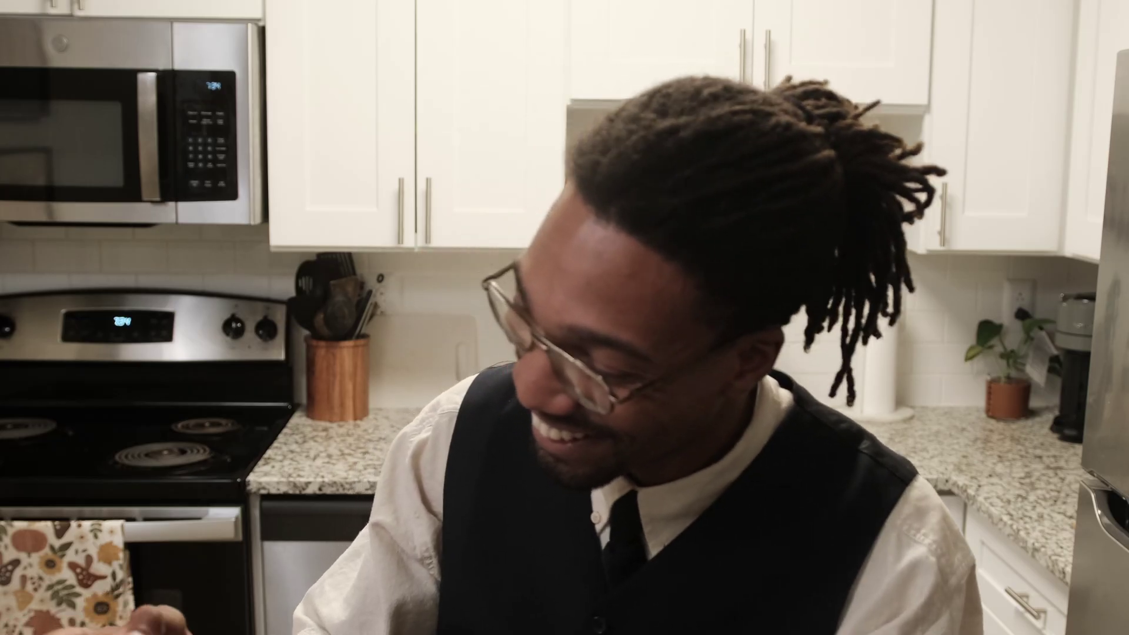